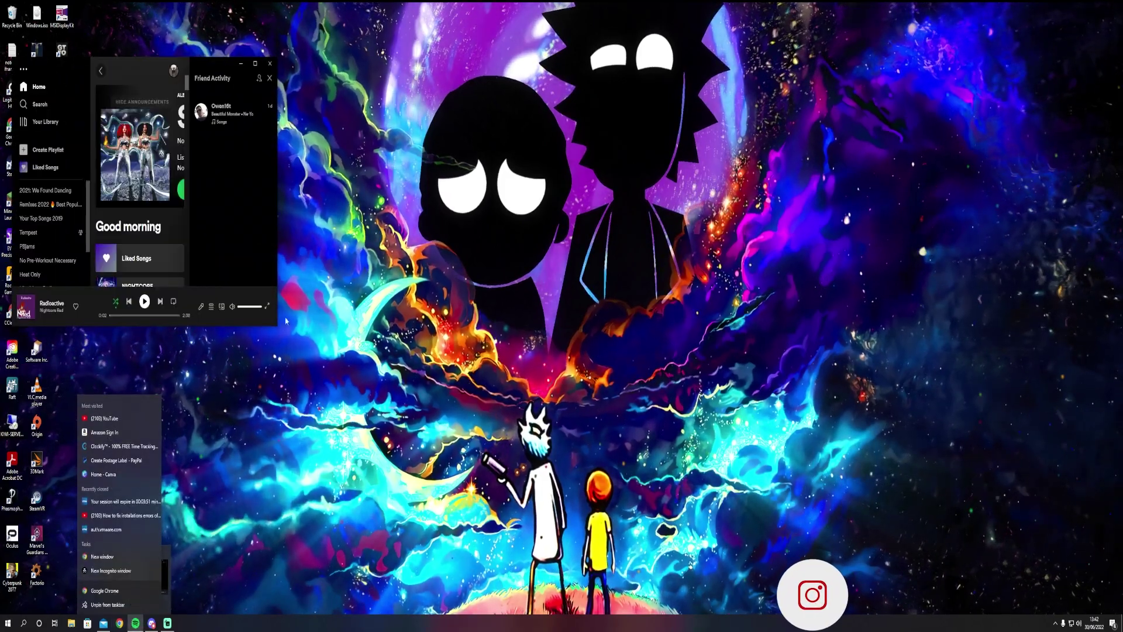
Minimize the music player and search the web for 'mineos' in a new Chrome tab
left_click(136, 623)
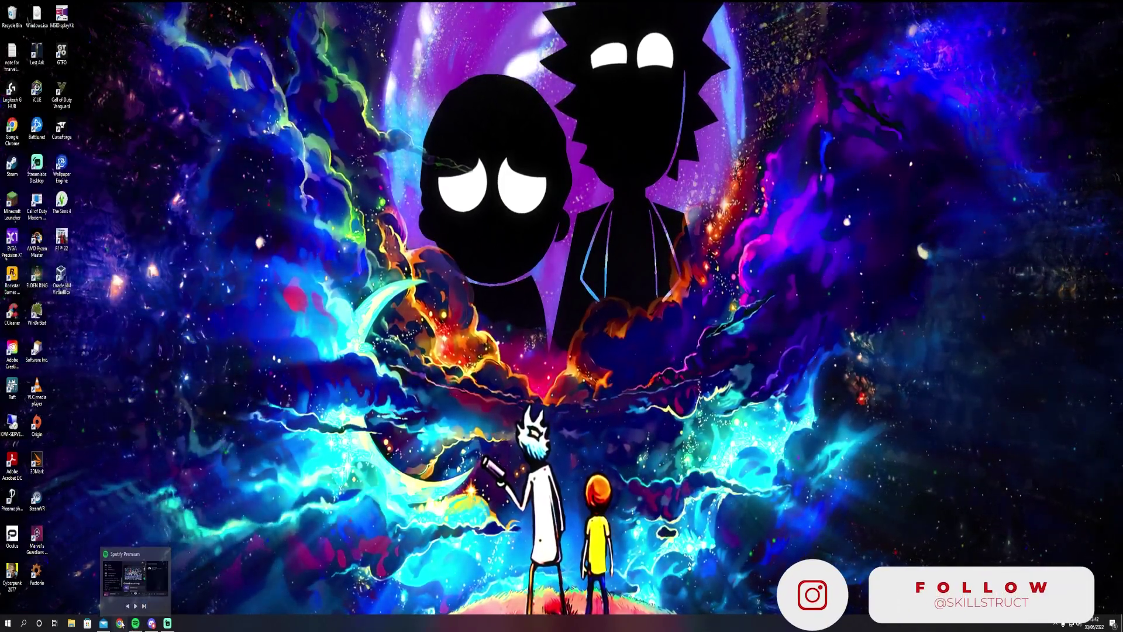
left_click(120, 623)
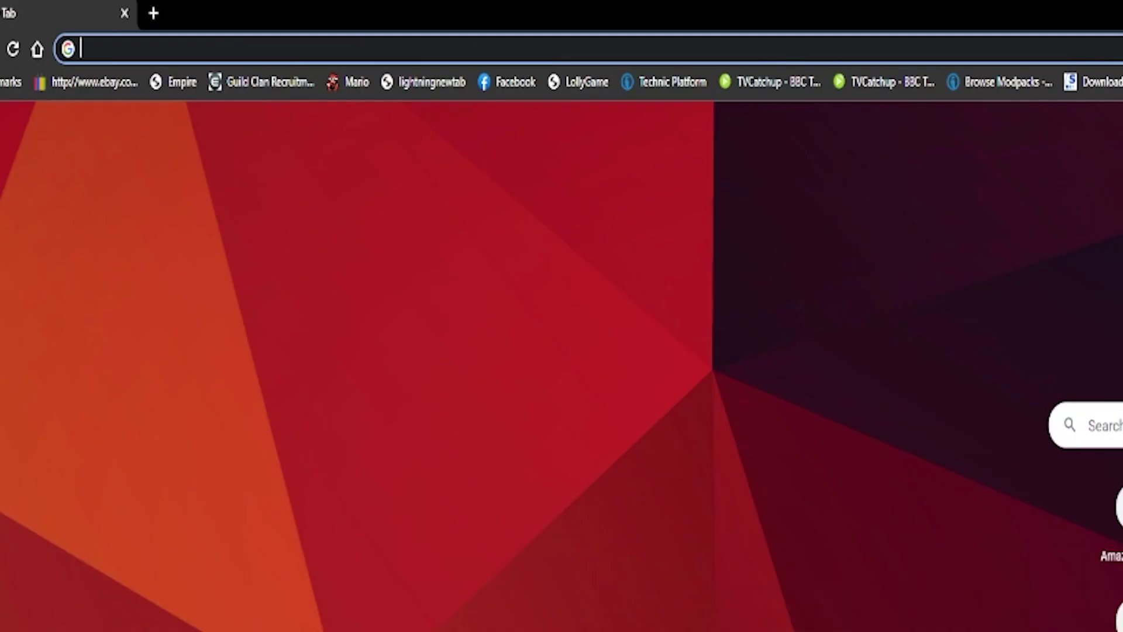
type("m")
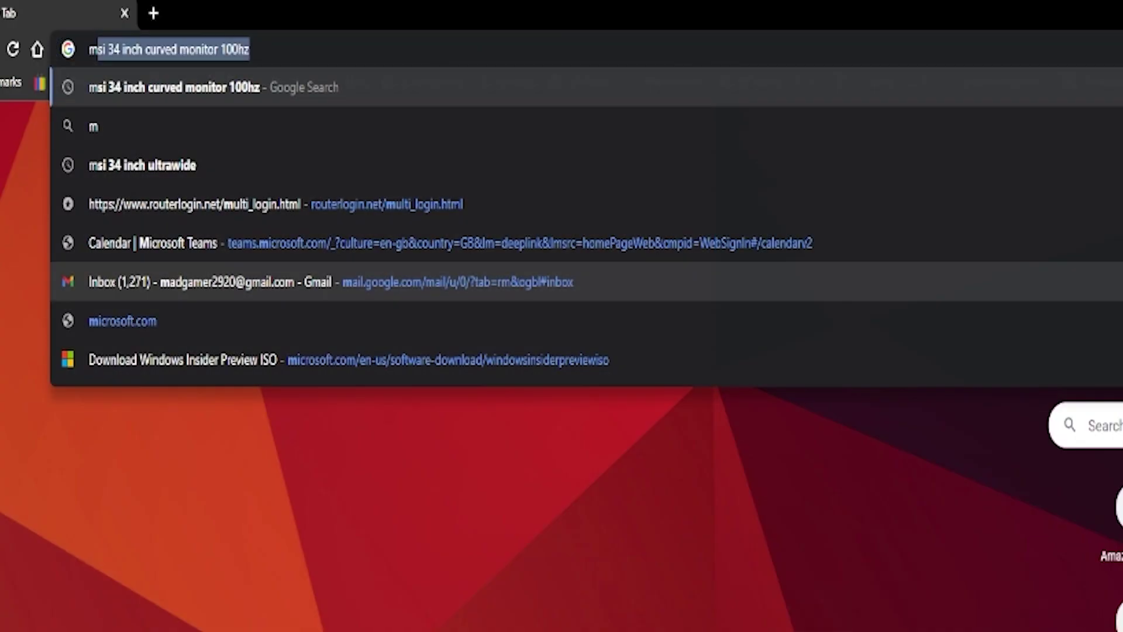
type("ine")
key("BackSpace")
type("os")
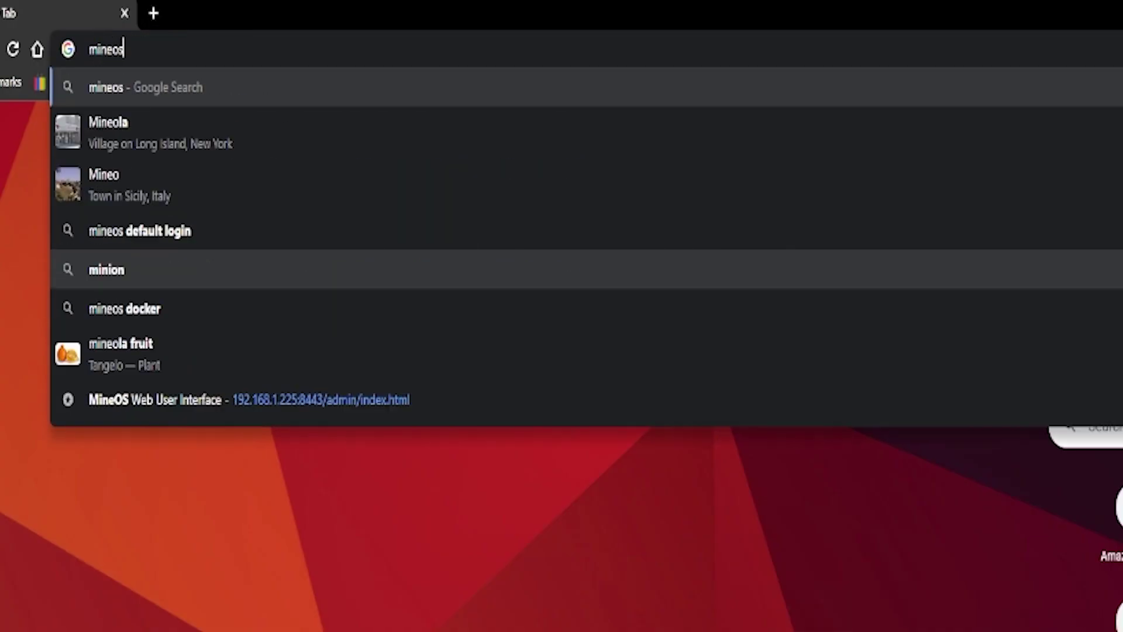
key("Return")
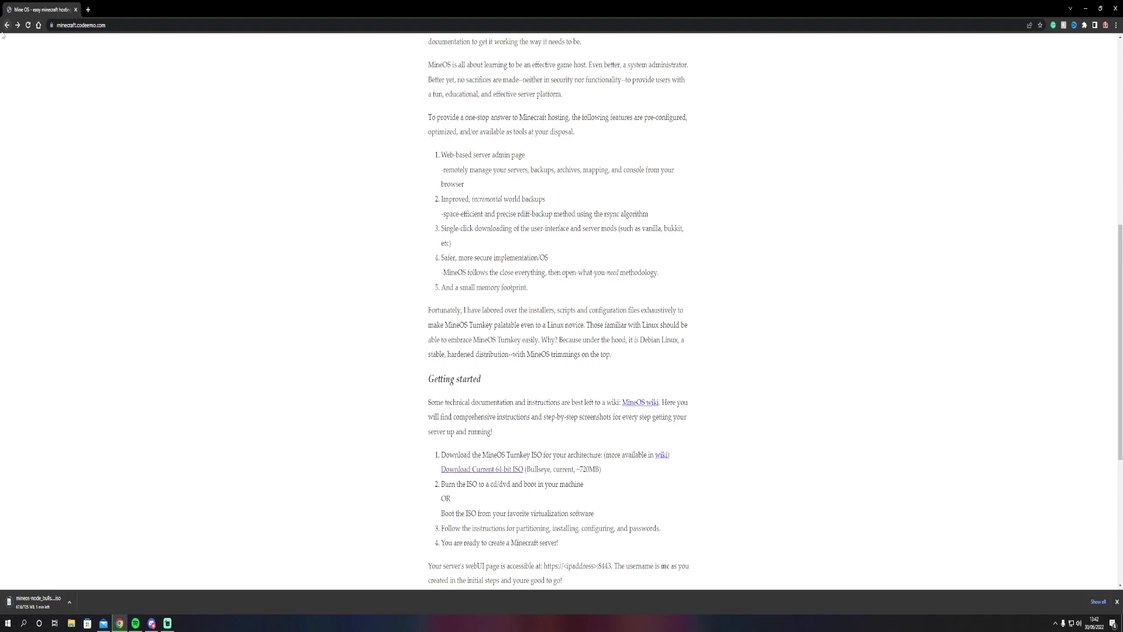
scroll(339, 243, "up", 4)
scroll(626, 411, "up", 3)
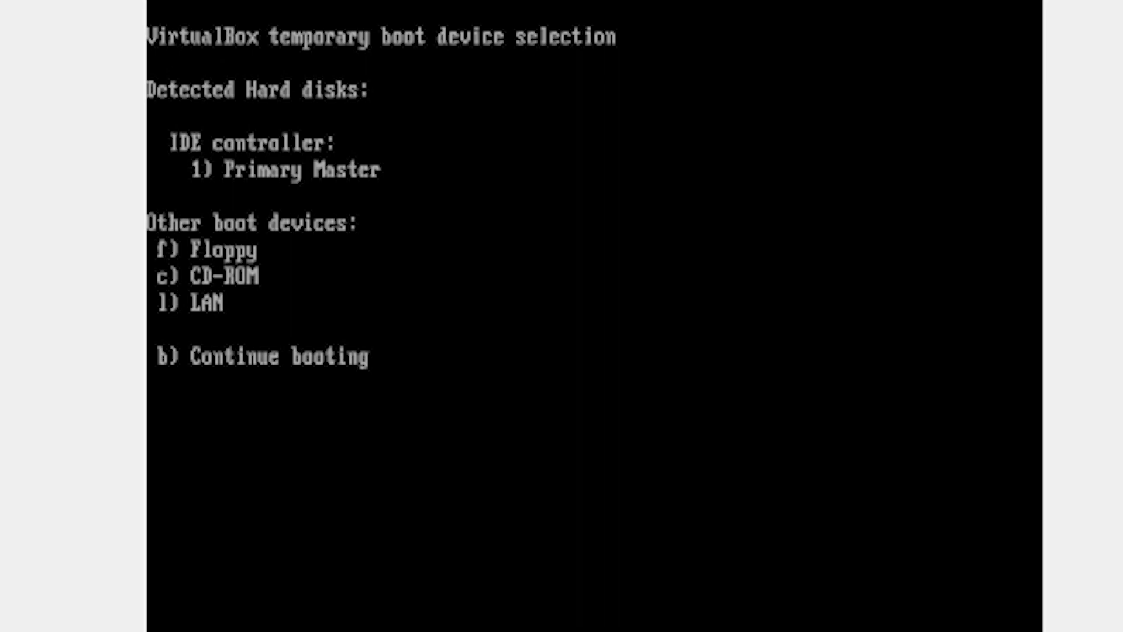
Boot the VM into the TurnKey menu and start Install to hard disk
key("c")
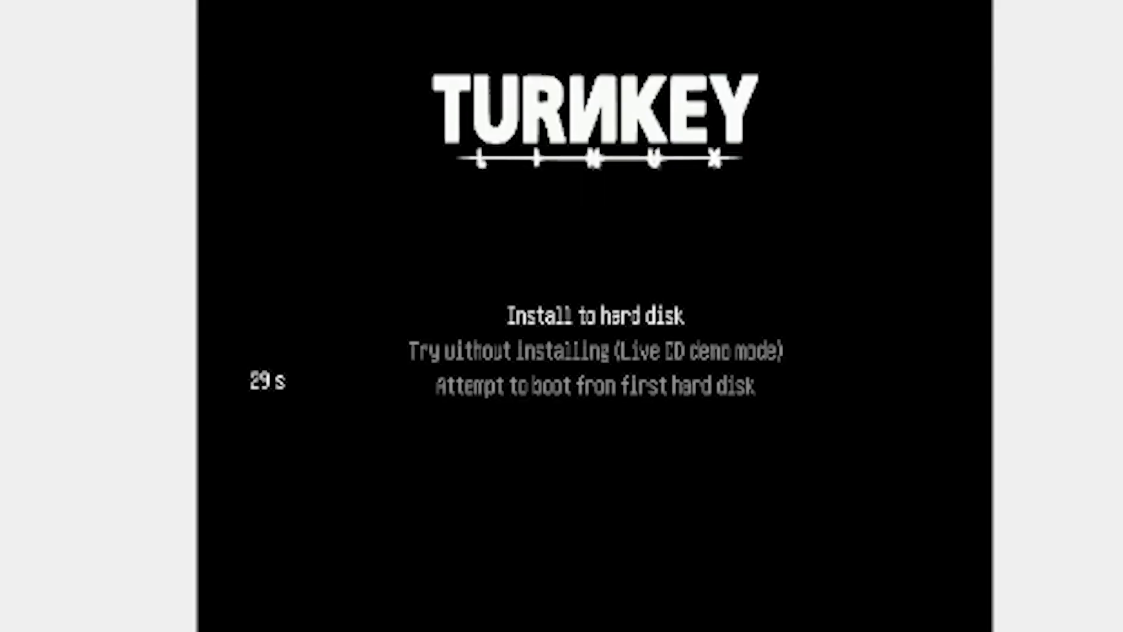
key("Down")
key("Up")
key("Return")
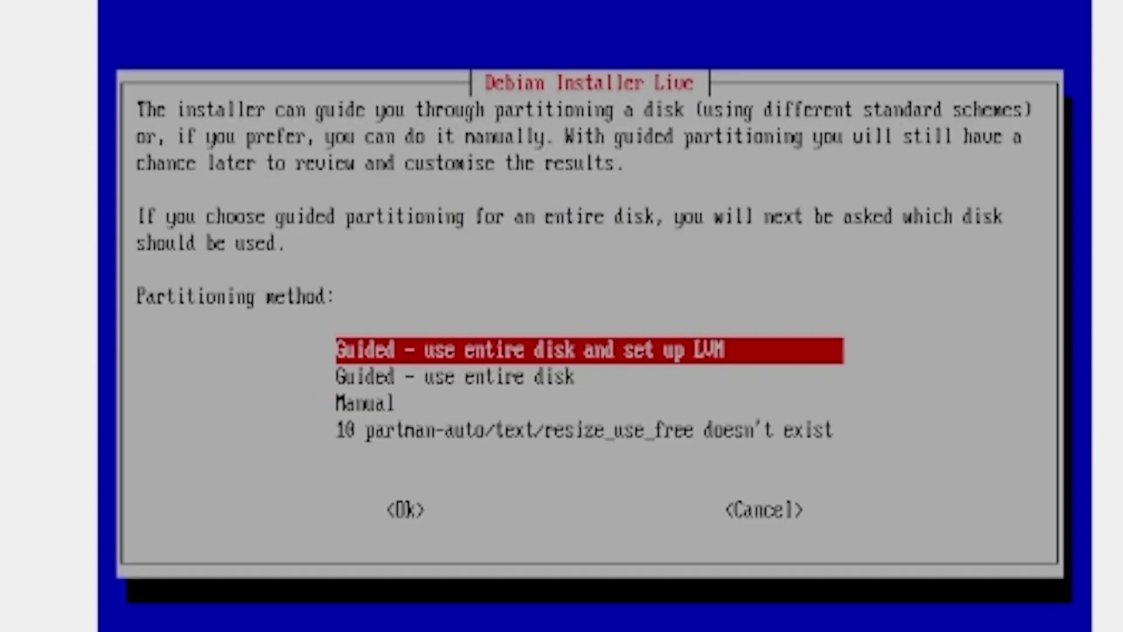
Choose guided whole-disk LVM partitioning, agree to configure LVM, and use 80% of the volume group
key("Down")
key("Up")
key("Return")
key("Left")
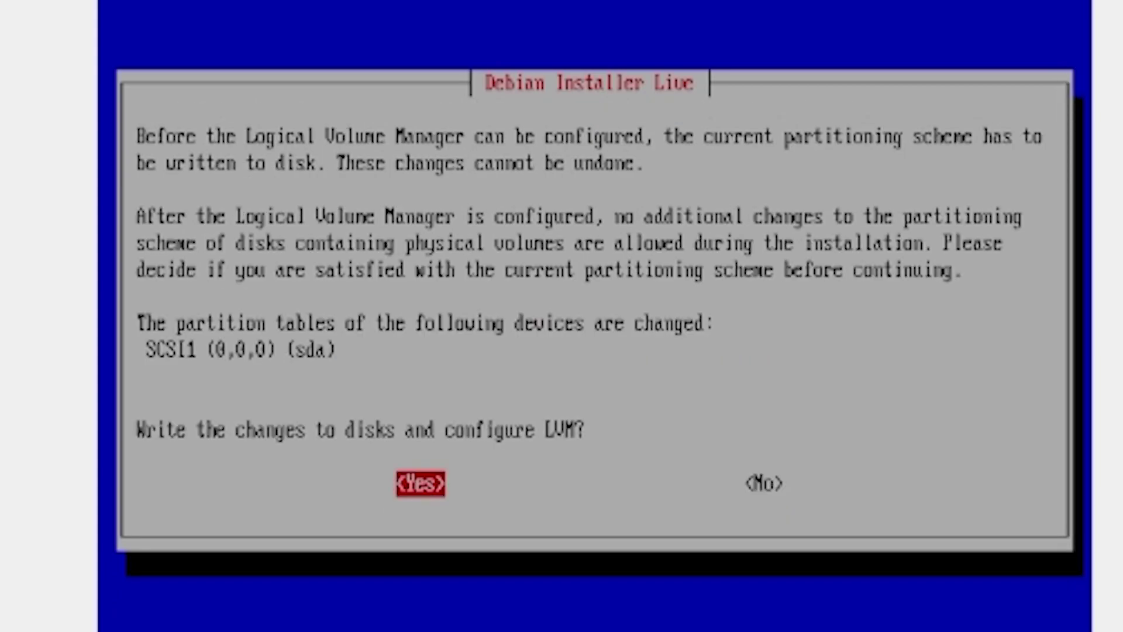
key("Return")
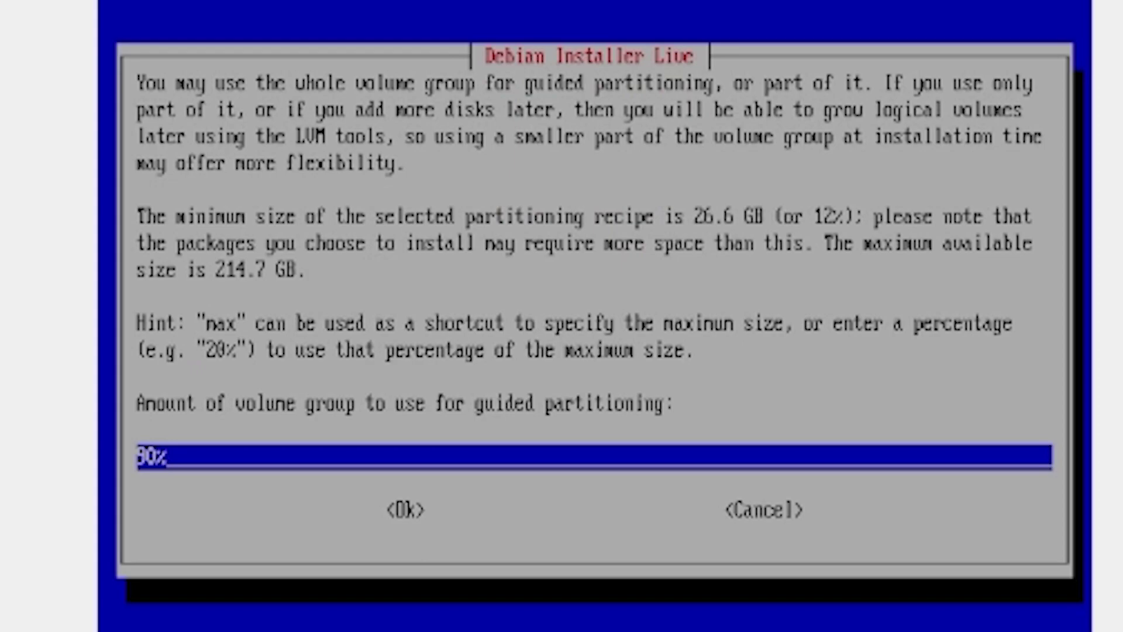
key("Return")
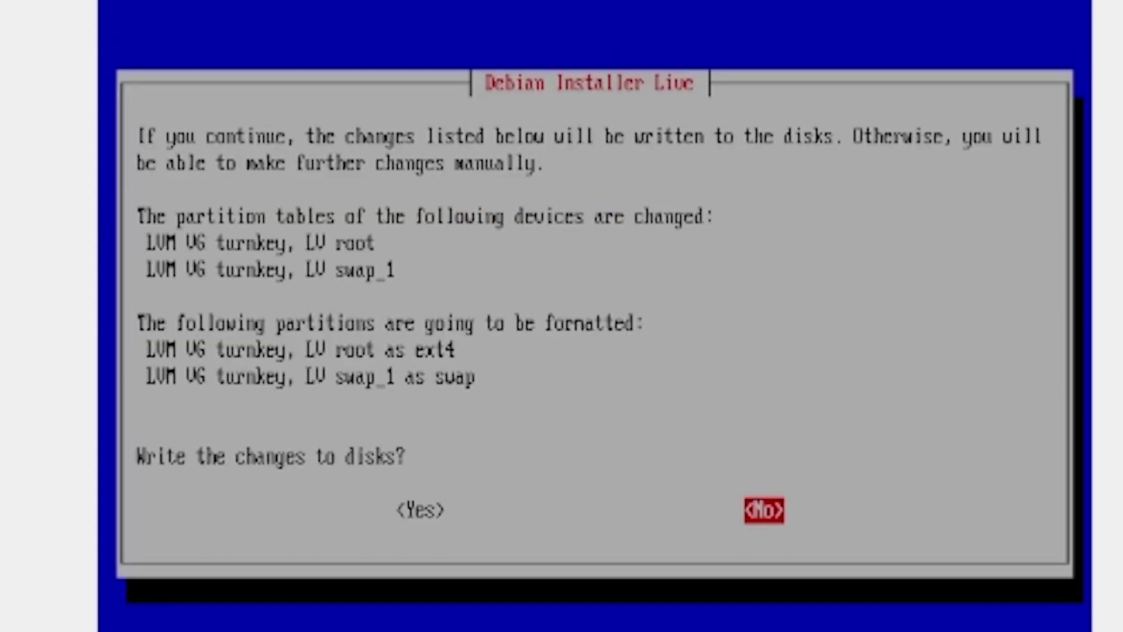
key("Left")
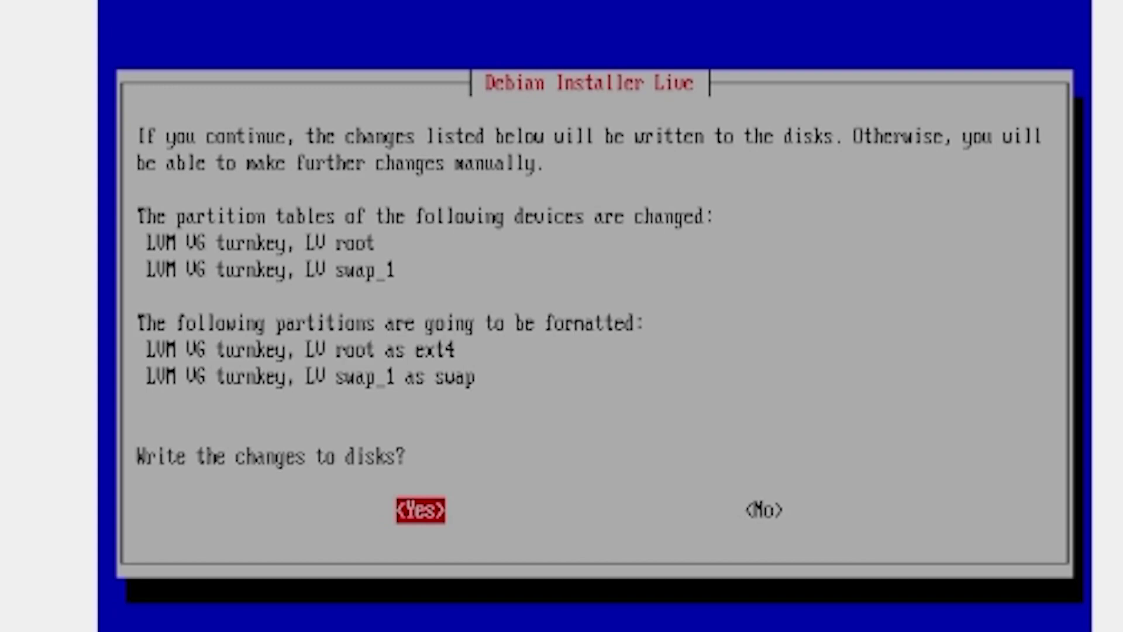
Write the partitions to disk, install the GRUB boot loader, and select Eject and Reboot
key("Return")
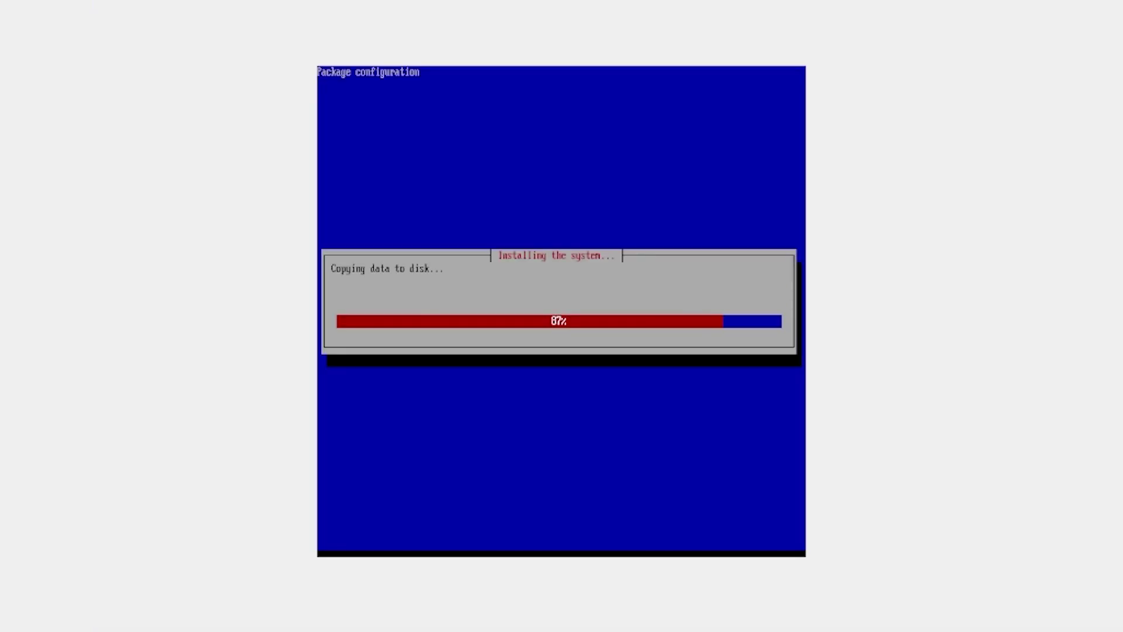
key("Return")
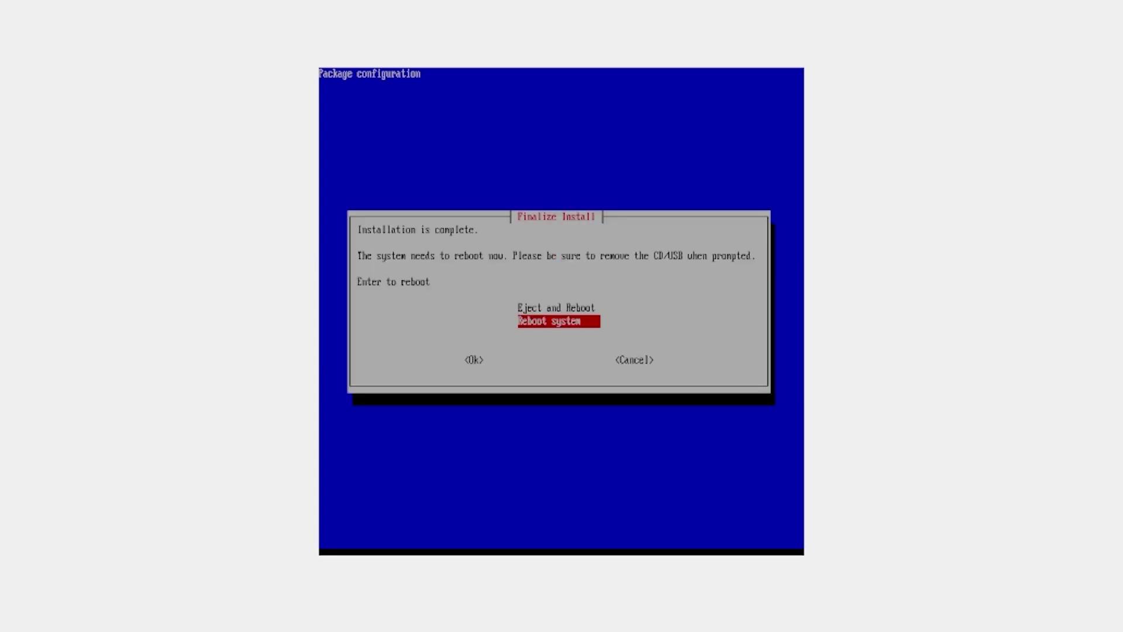
key("Up")
Reboot into the installed TurnKey system and confirm the new root password
key("Return")
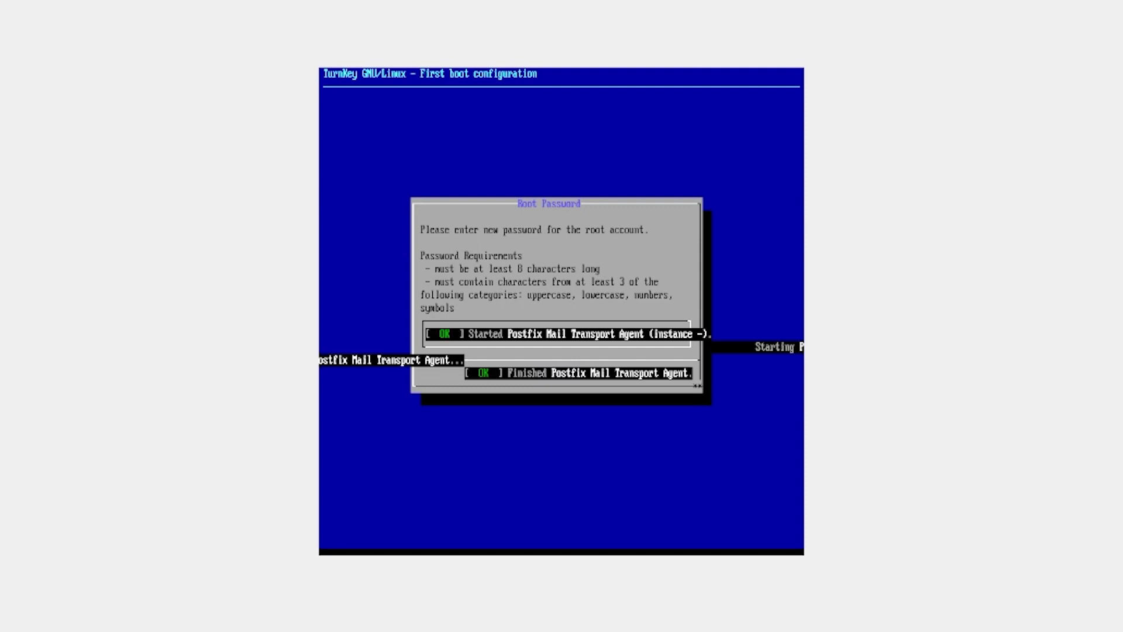
type("****")
key("Return")
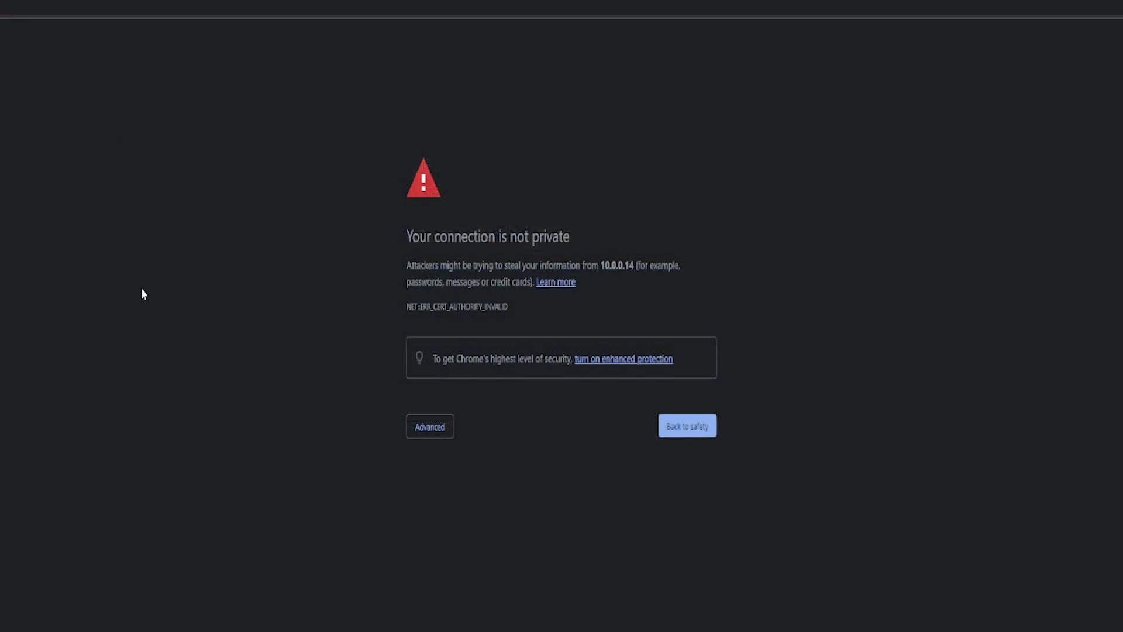
Bypass the certificate warning for 10.0.0.14 and log in to MineOS as user mc
left_click(441, 437)
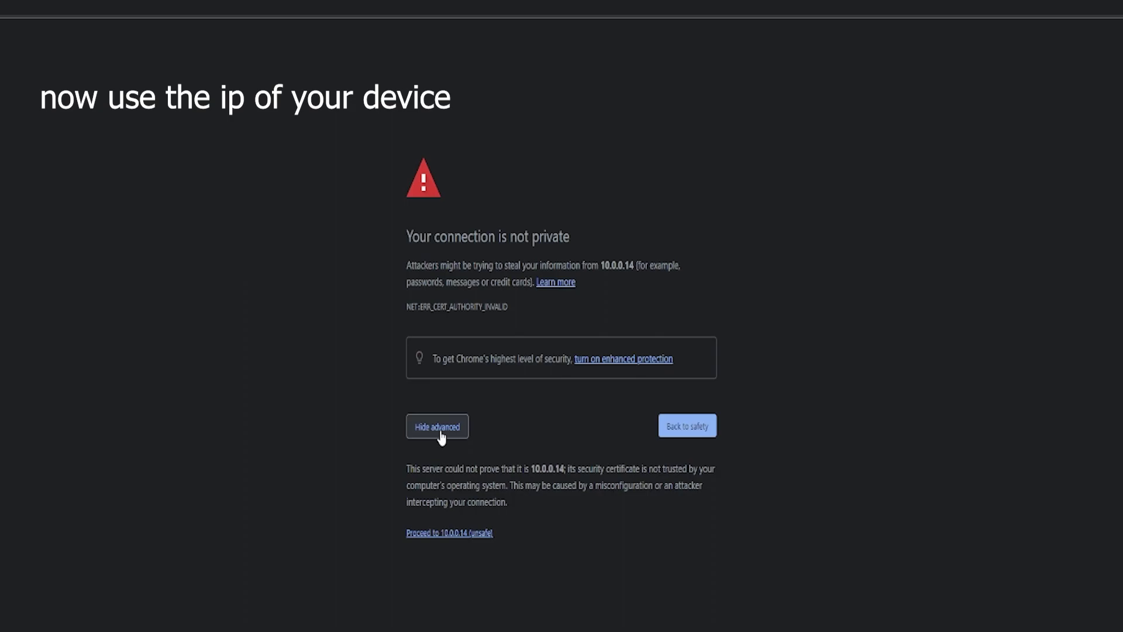
left_click(470, 533)
left_click(536, 161)
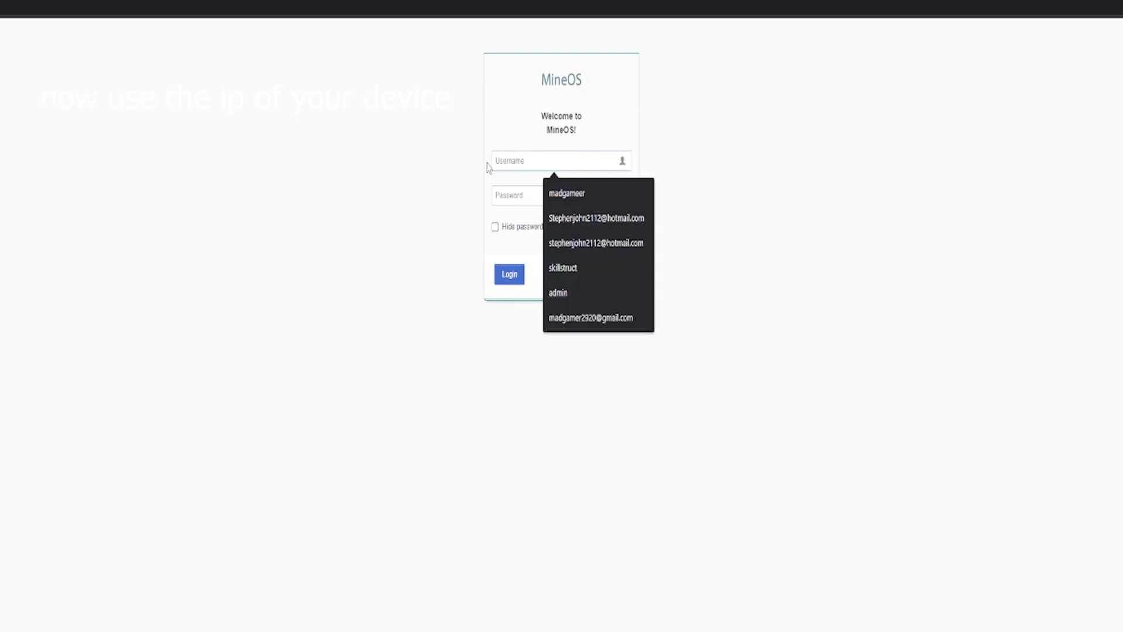
left_click(670, 102)
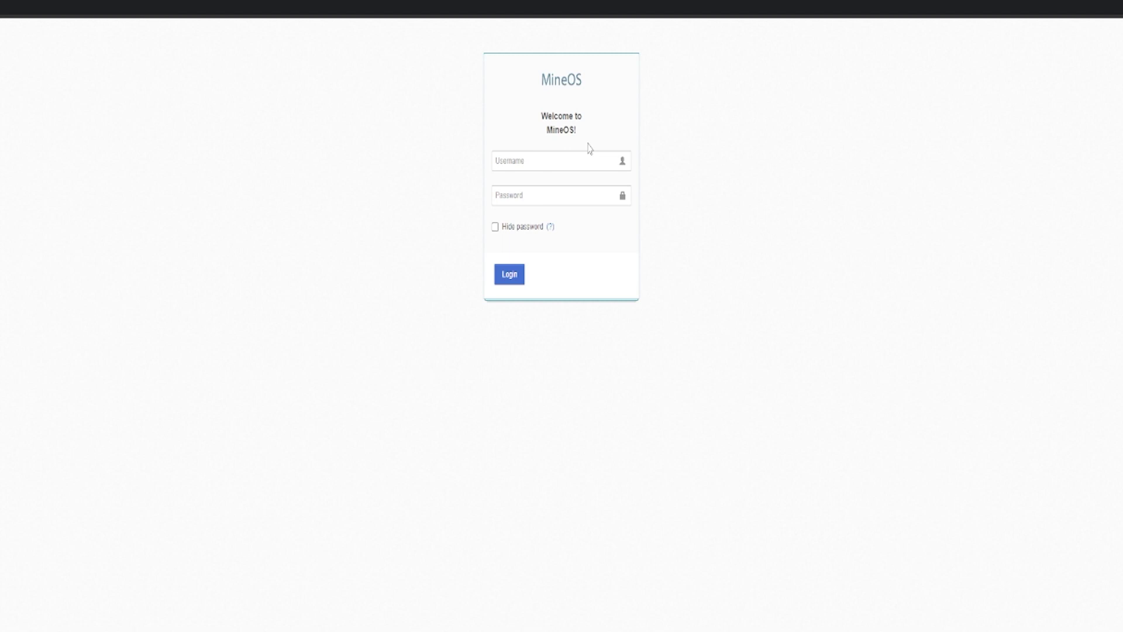
left_click(541, 166)
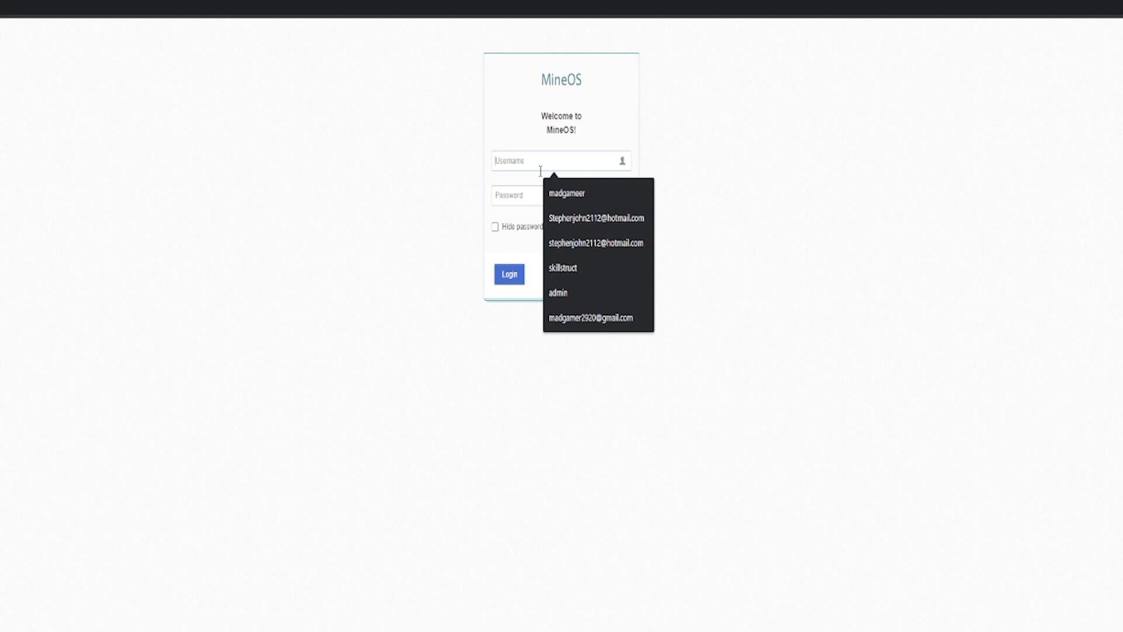
type("md")
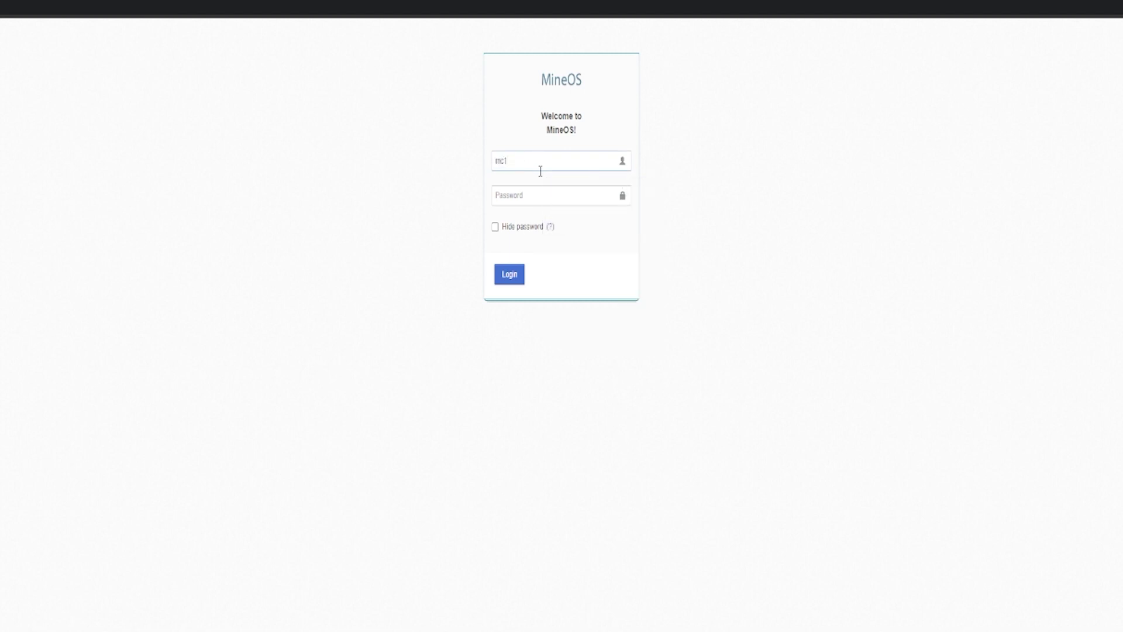
key("Tab")
type("Passwo")
key("Return")
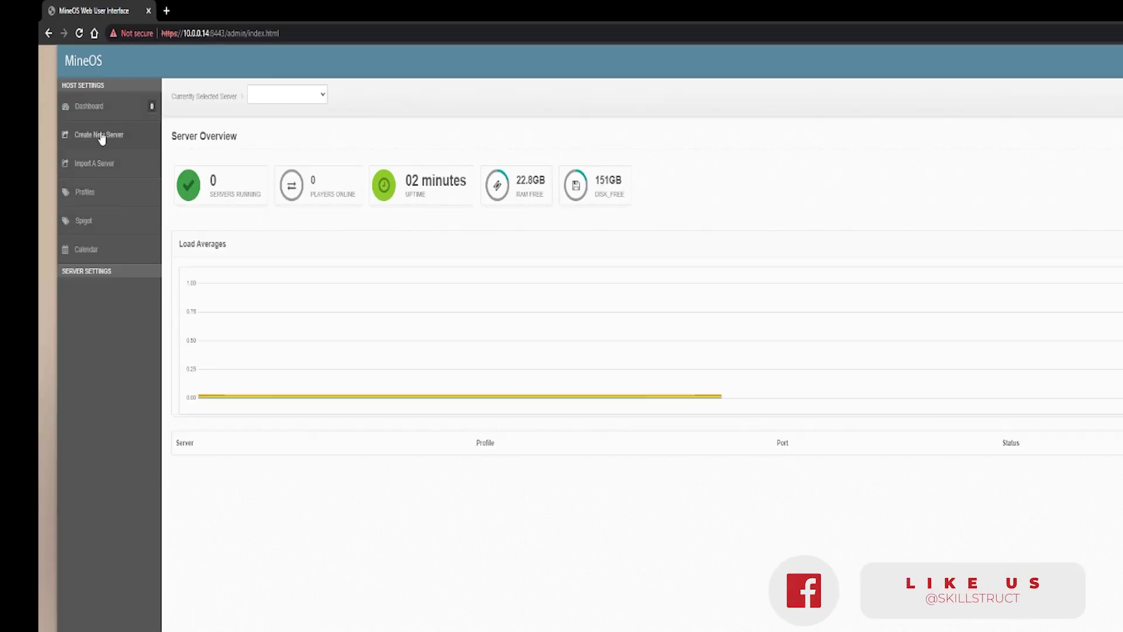
Create a new Minecraft server named 'minecrft' on port 25565
left_click(94, 135)
left_click(297, 175)
type("minecrft")
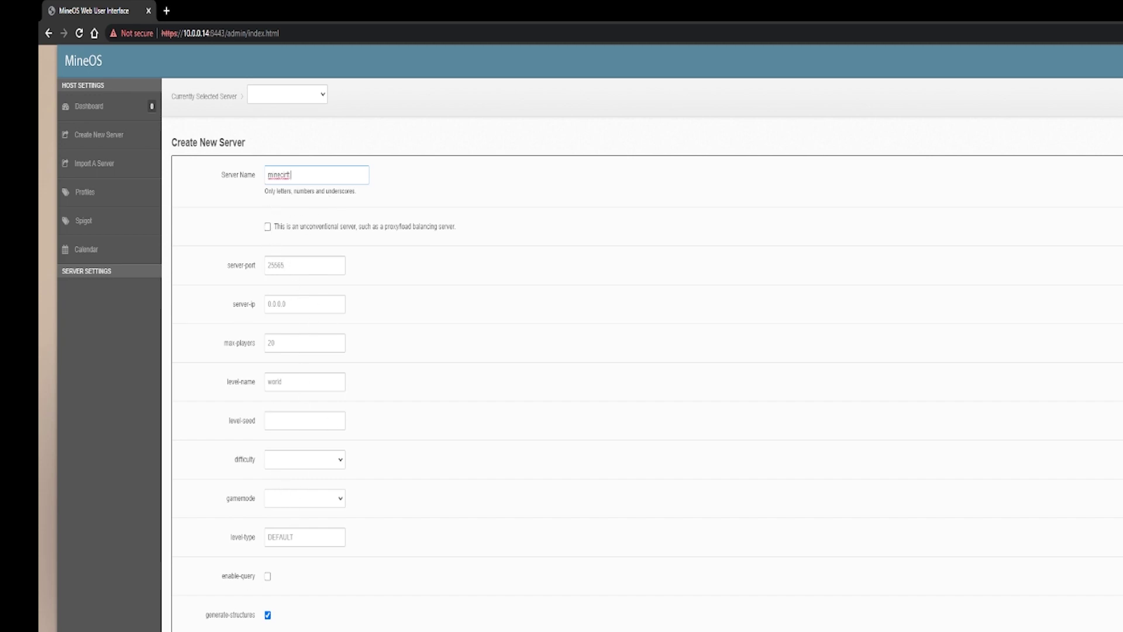
left_click(185, 628)
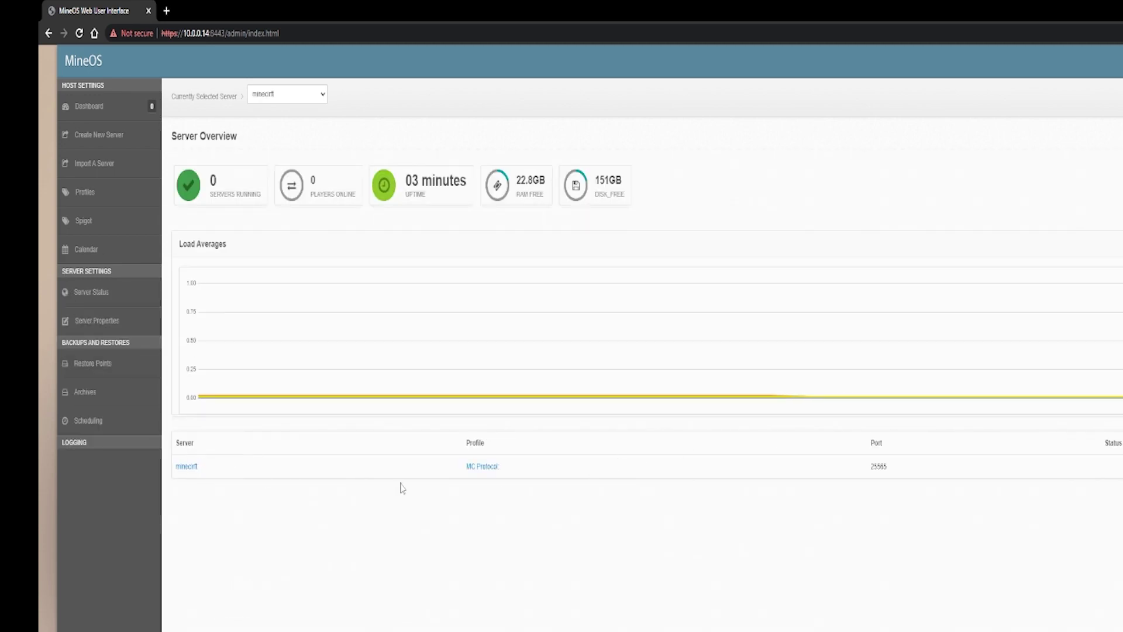
Open minecrft's status page and review its profile choices without changing them
left_click(191, 468)
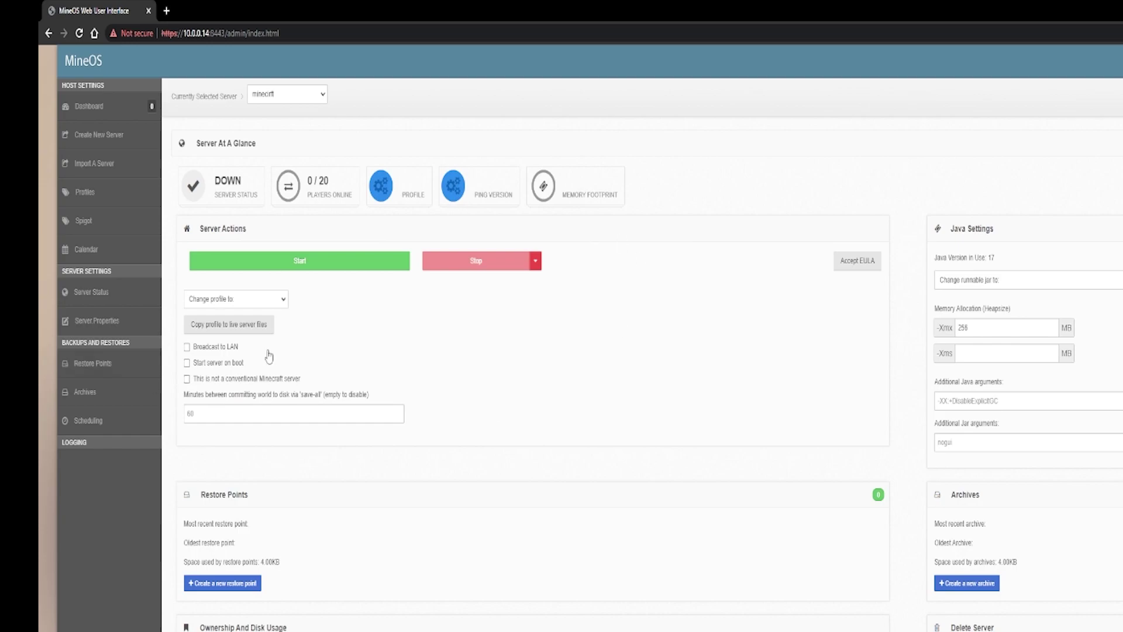
left_click(242, 303)
left_click(267, 313)
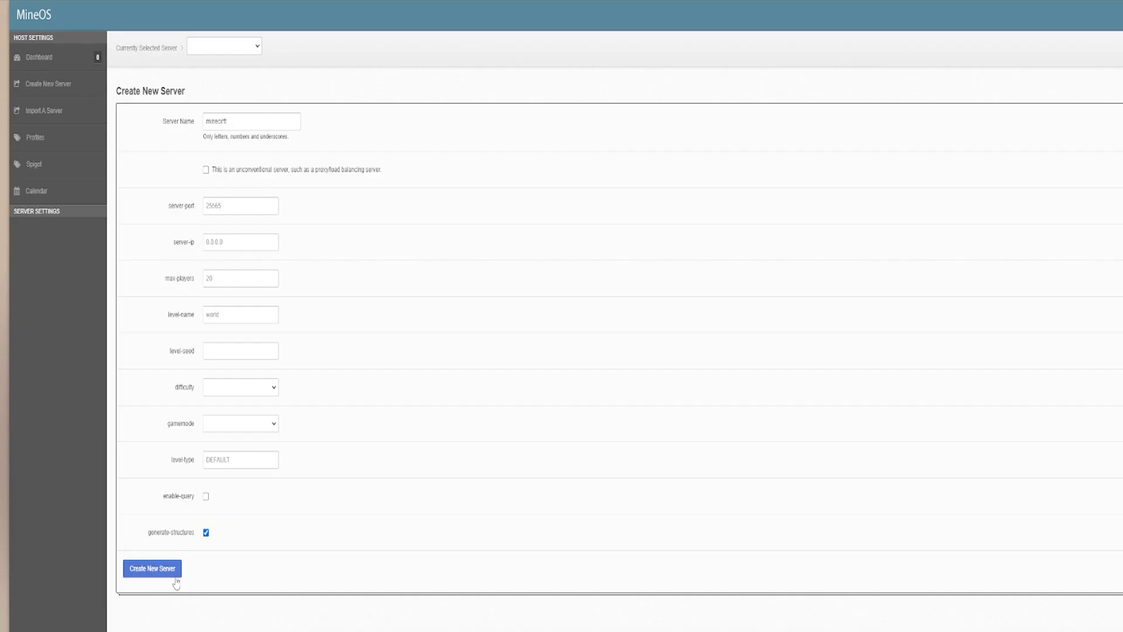
Reopen minecrft from the dashboard and inspect its profile and runnable jar dropdowns
left_click(174, 577)
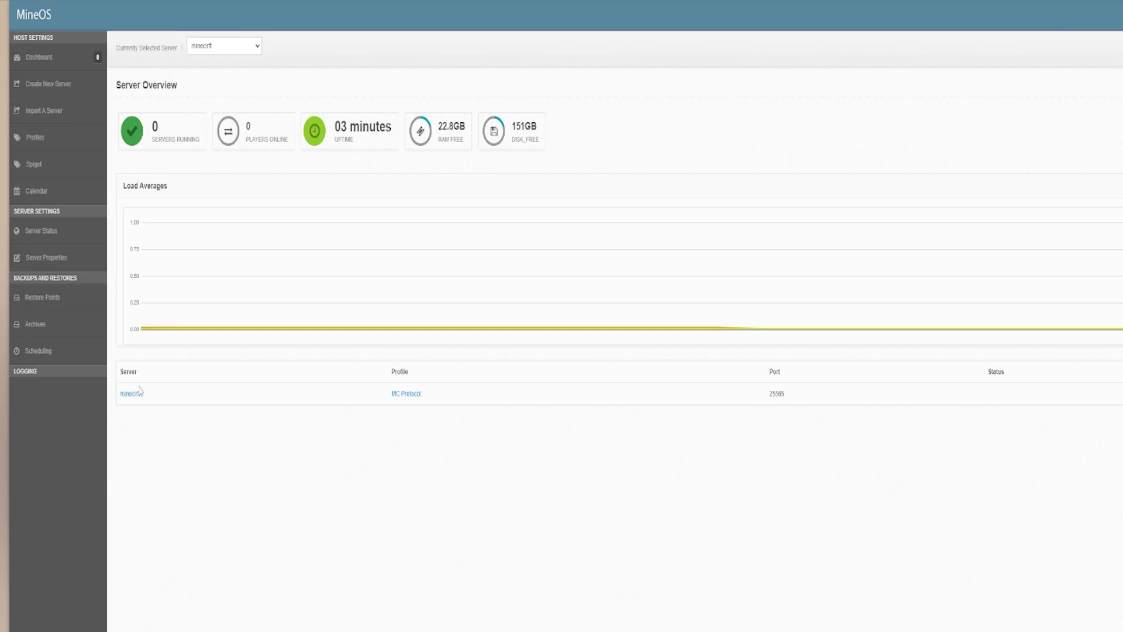
left_click(133, 395)
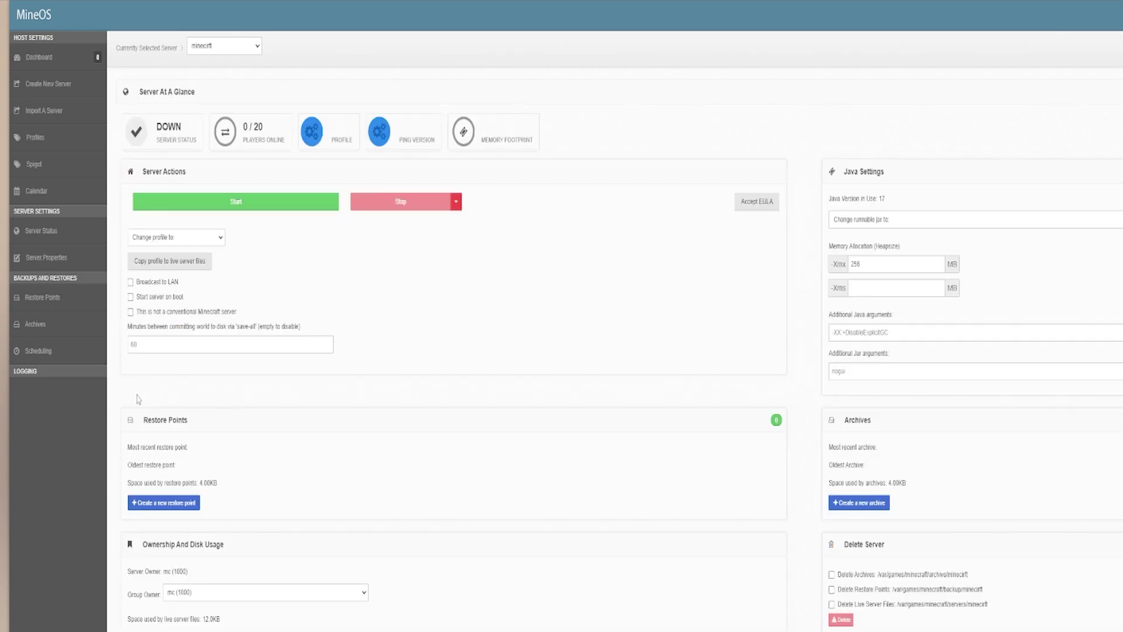
left_click(184, 242)
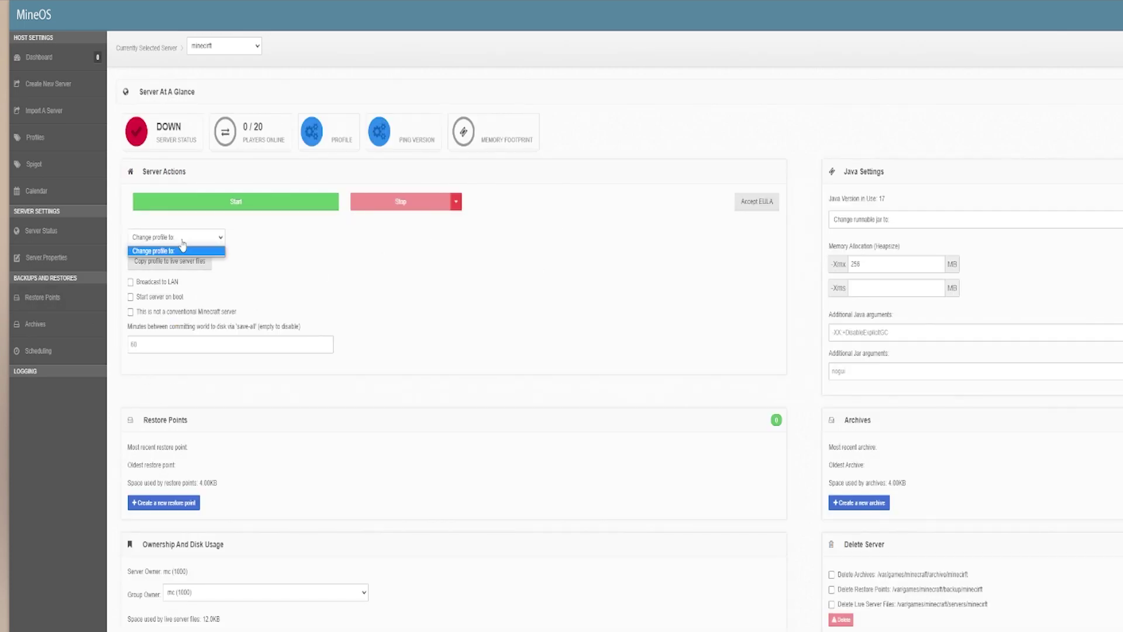
left_click(185, 249)
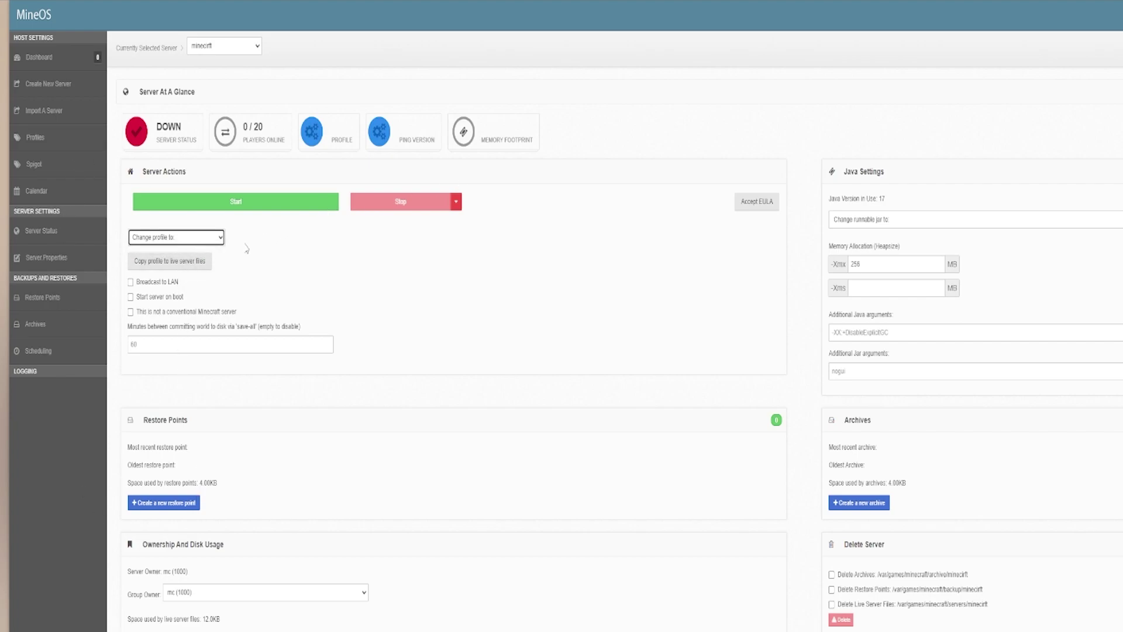
left_click(895, 224)
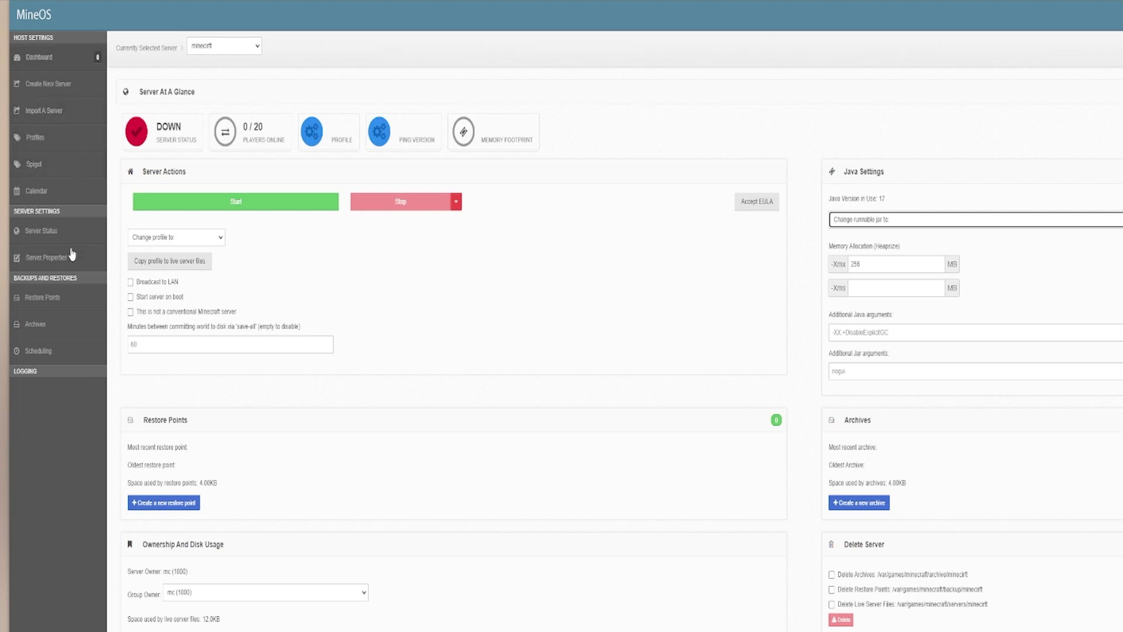
Open the Profiles list and download the official Mojang 1.18 server jar
left_click(39, 146)
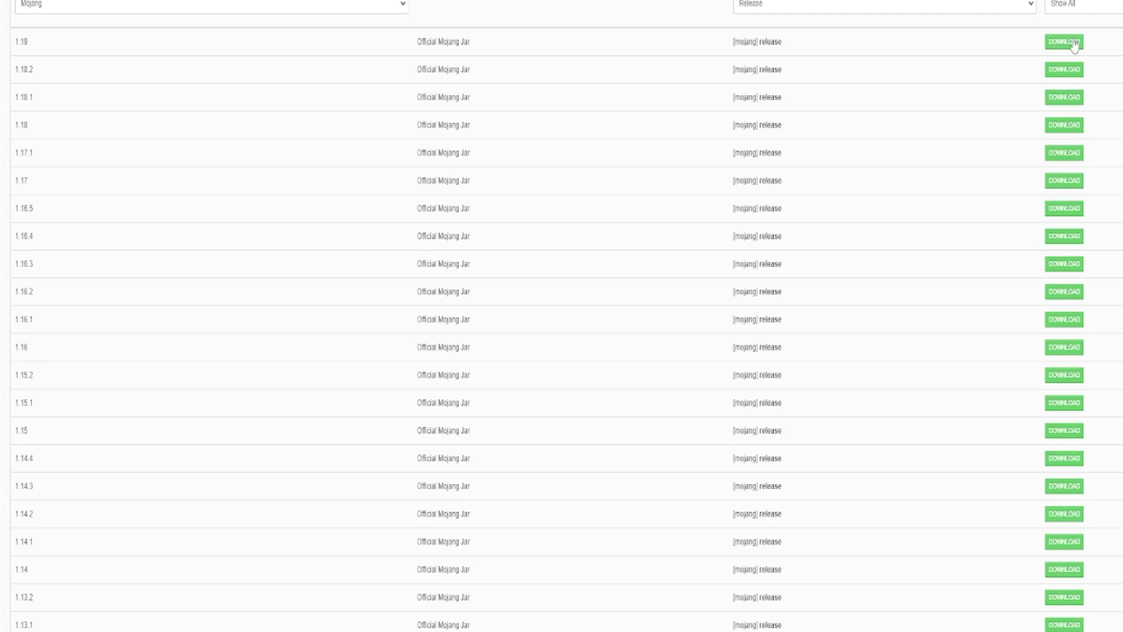
left_click(1070, 133)
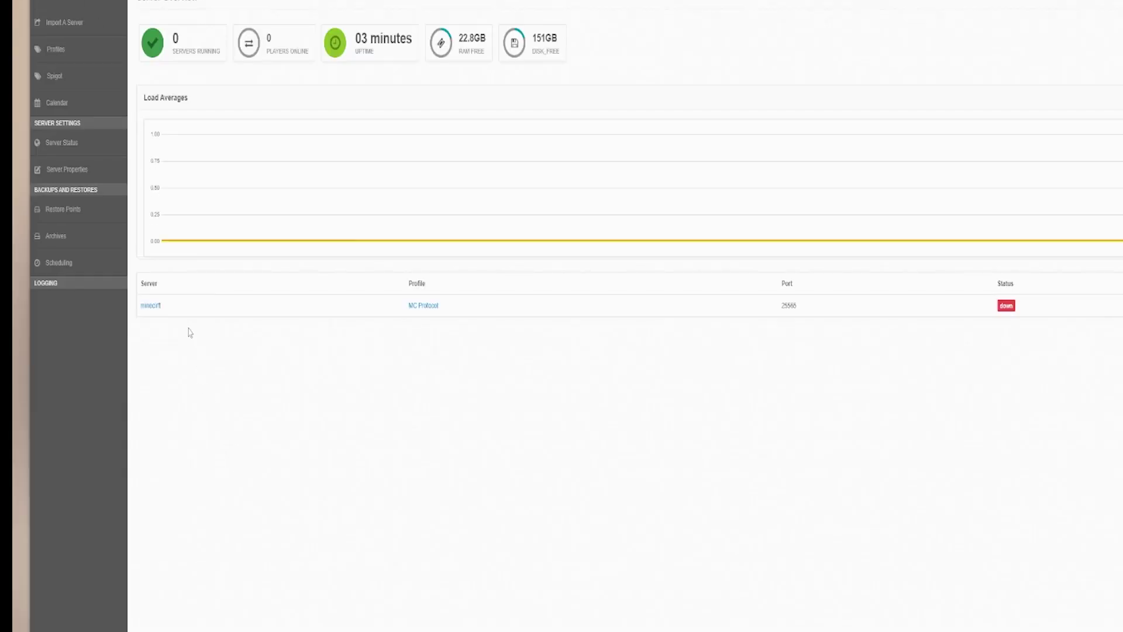
Switch the minecrft server to the 1.18 profile and begin starting it
left_click(151, 306)
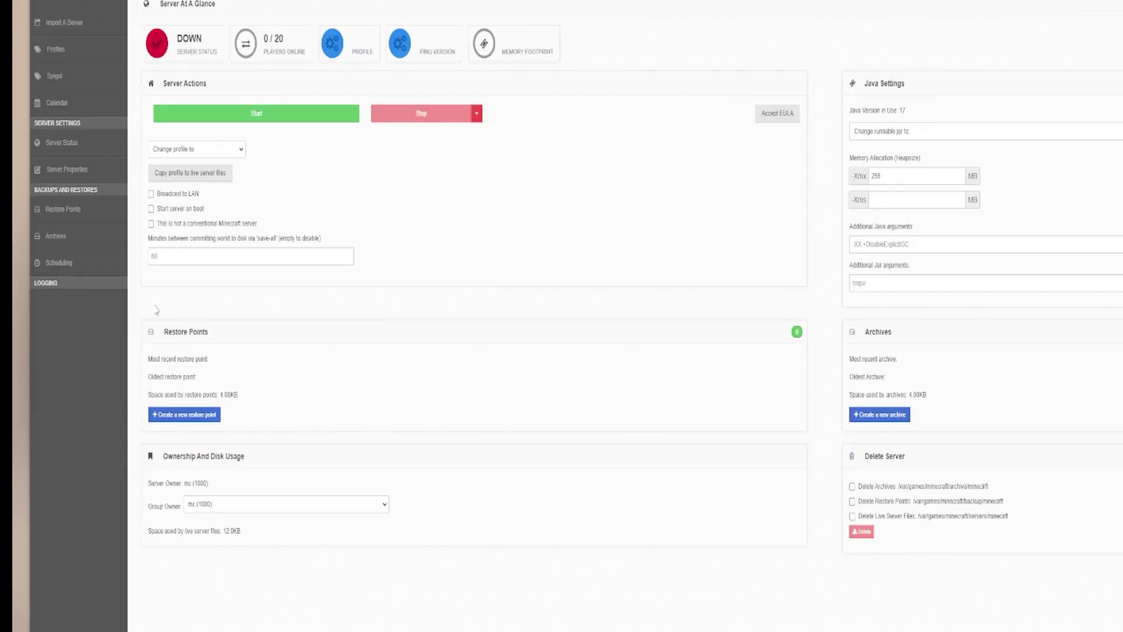
left_click(241, 151)
left_click(205, 181)
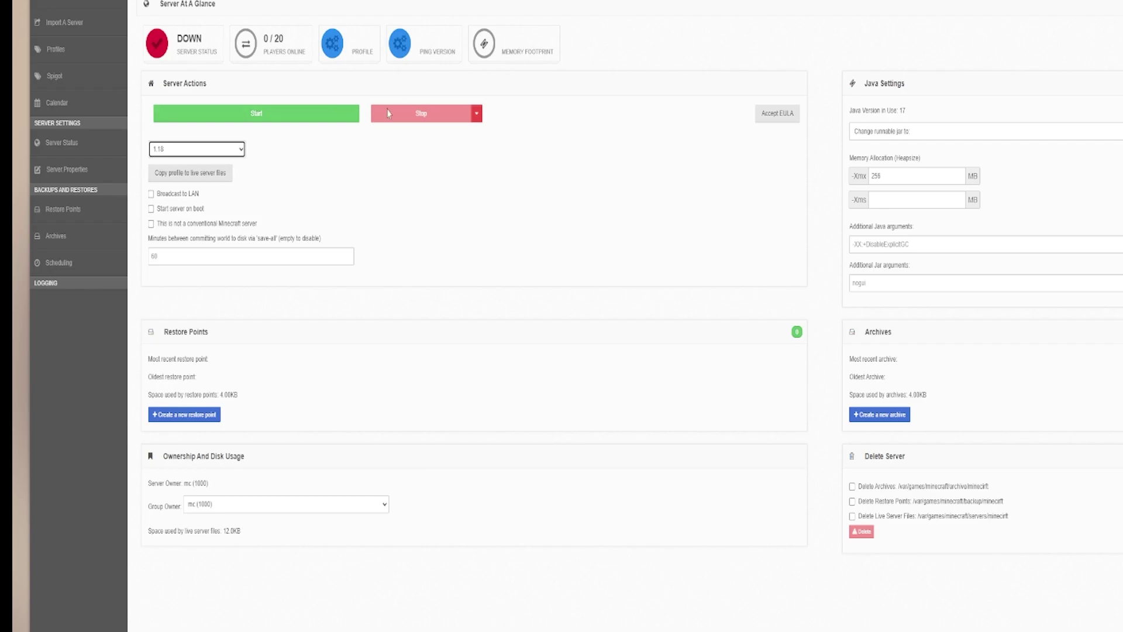
left_click(284, 112)
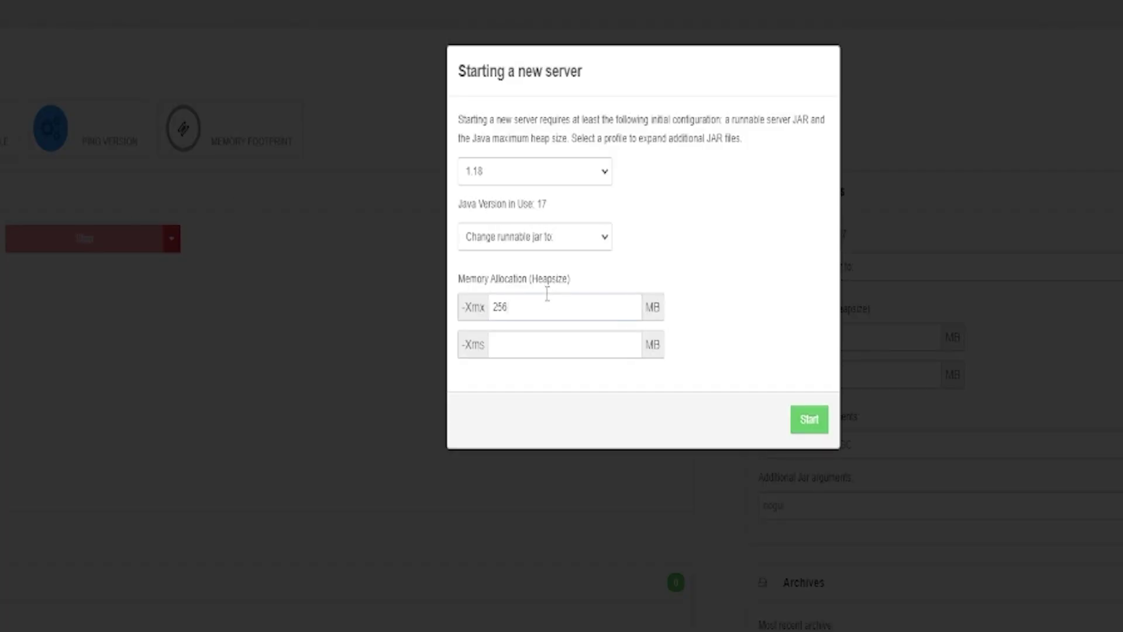
Set -Xmx and -Xms to 8000 MB, select minecraft_server.1.18.jar, and start the server
left_click(526, 288)
key("Tab")
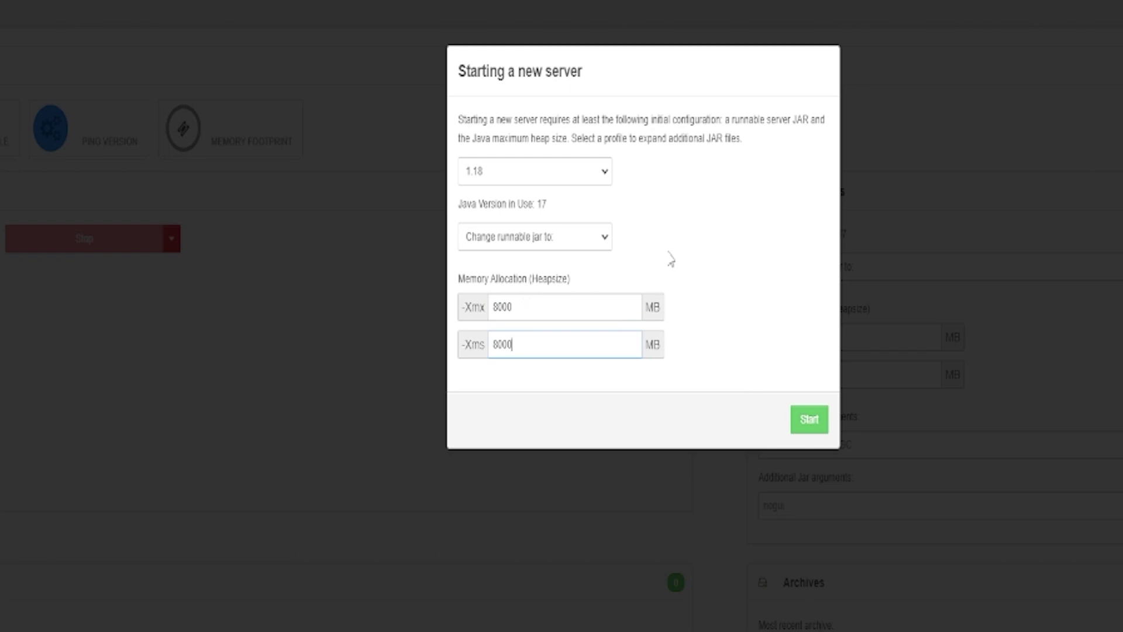
left_click(563, 237)
left_click(516, 151)
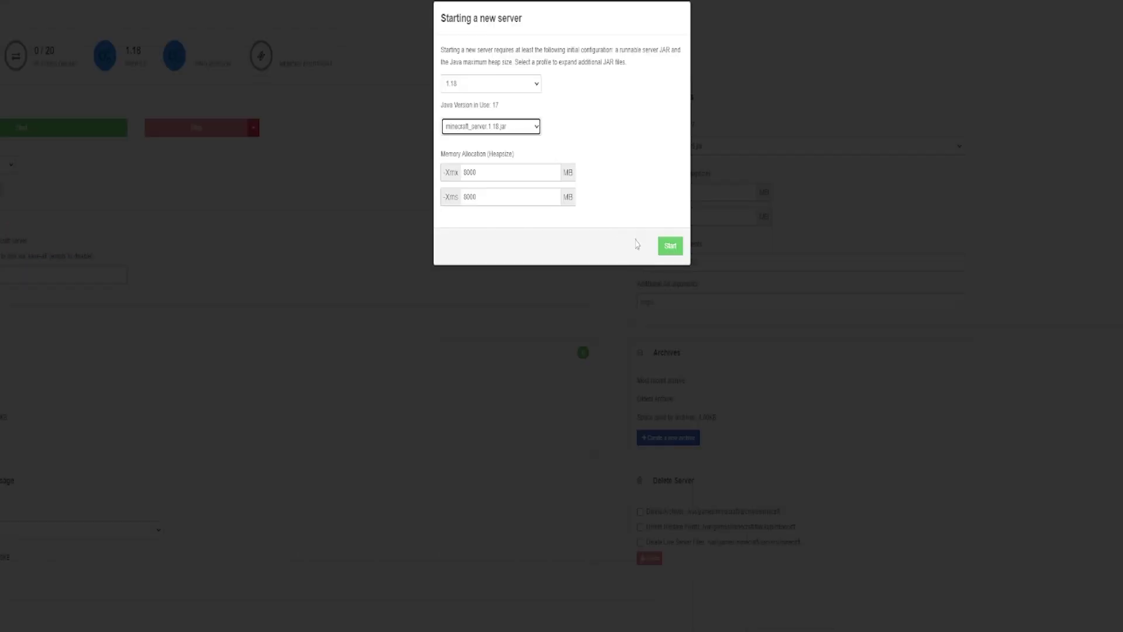
left_click(669, 247)
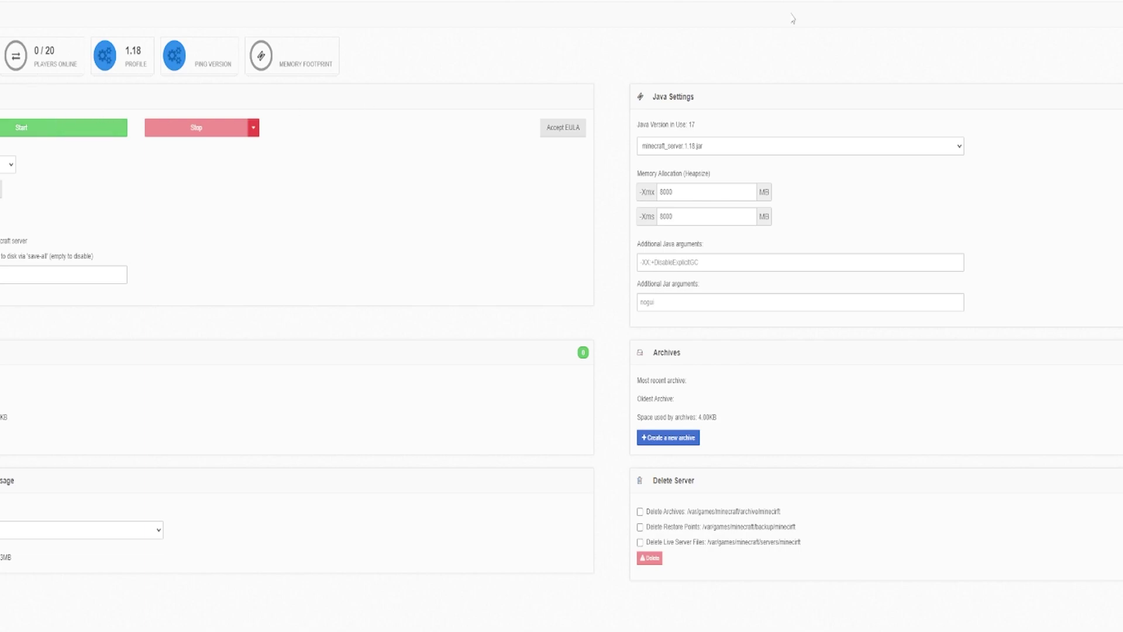
Accept and confirm the Minecraft EULA so the minecrft server starts running
left_click(562, 127)
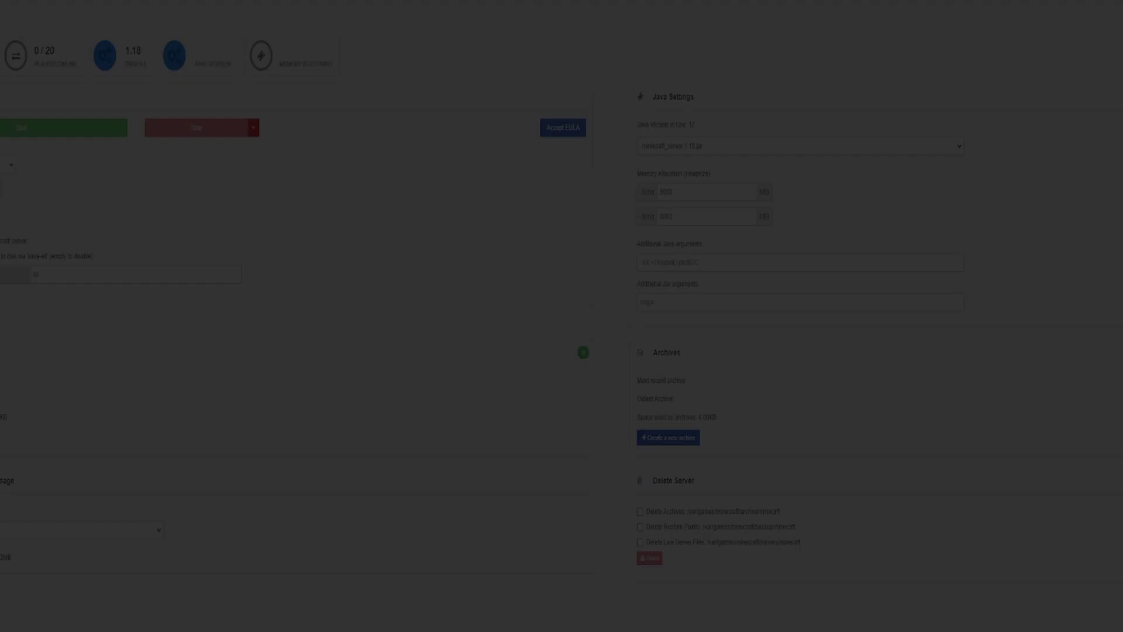
left_click(628, 122)
left_click(670, 120)
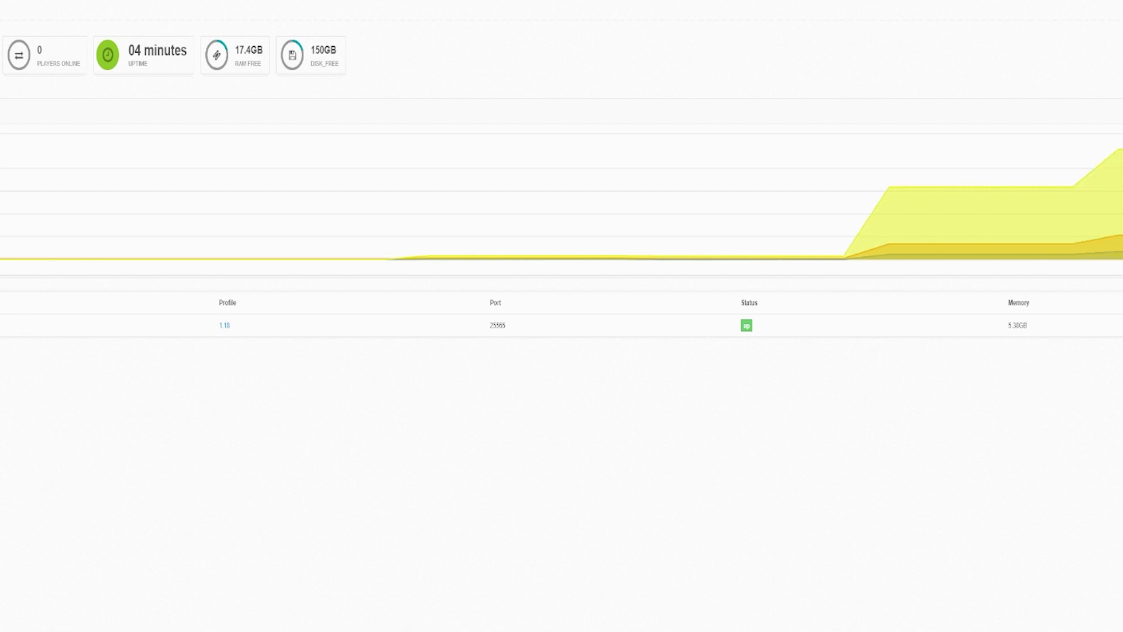
Start Minecraft Launcher from the Start search and play the OptiFine 1.18.1 installation
key("super")
type("minecraft")
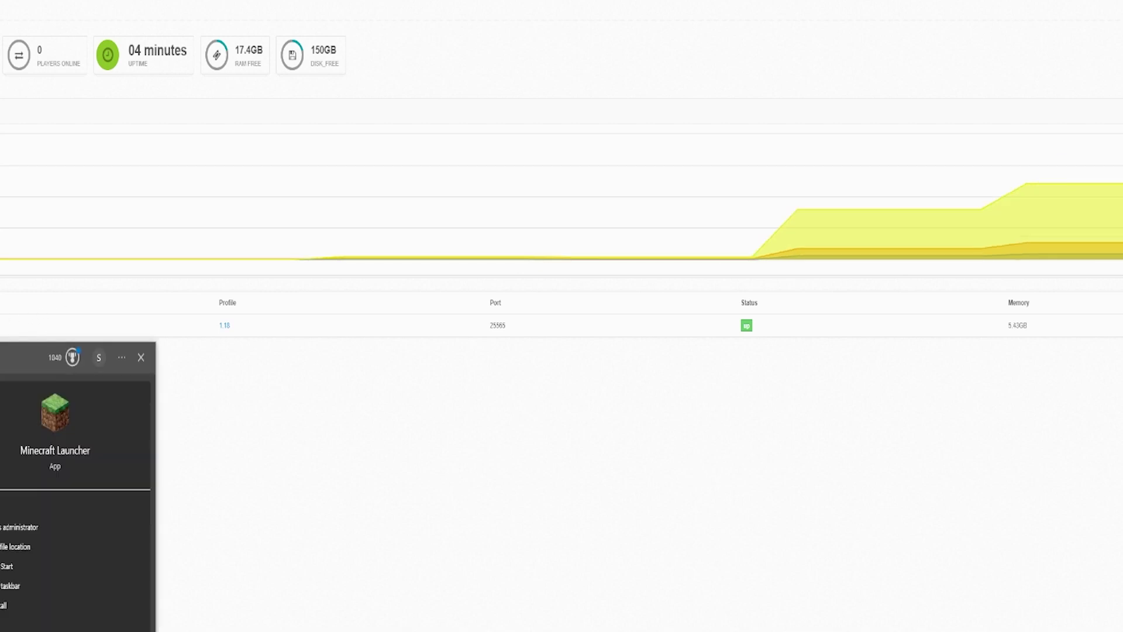
key("Return")
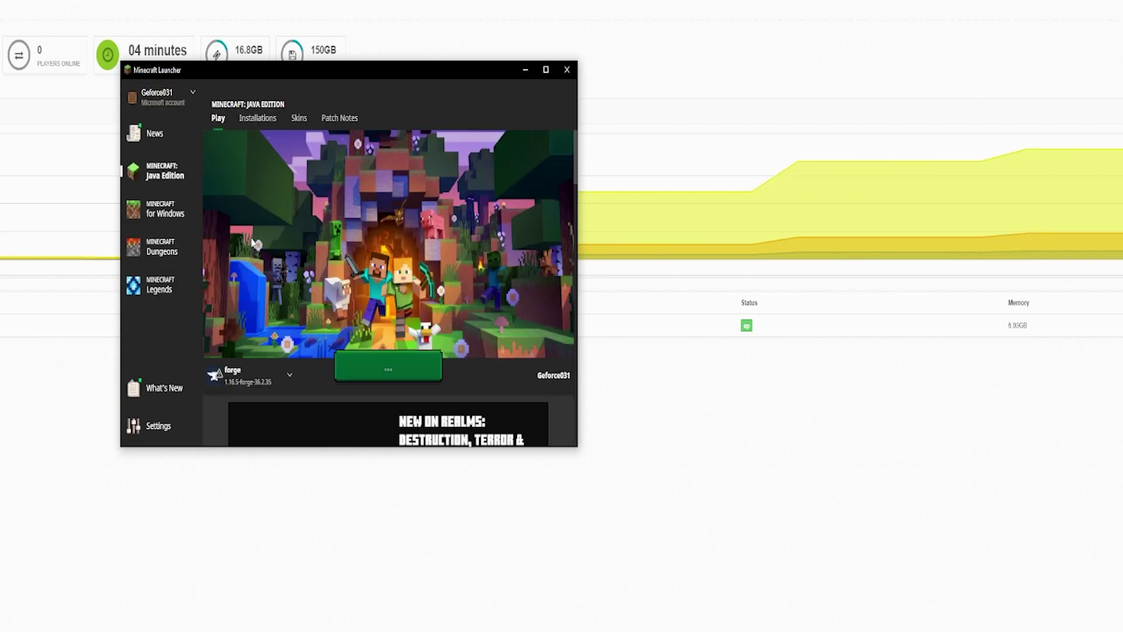
left_click(257, 368)
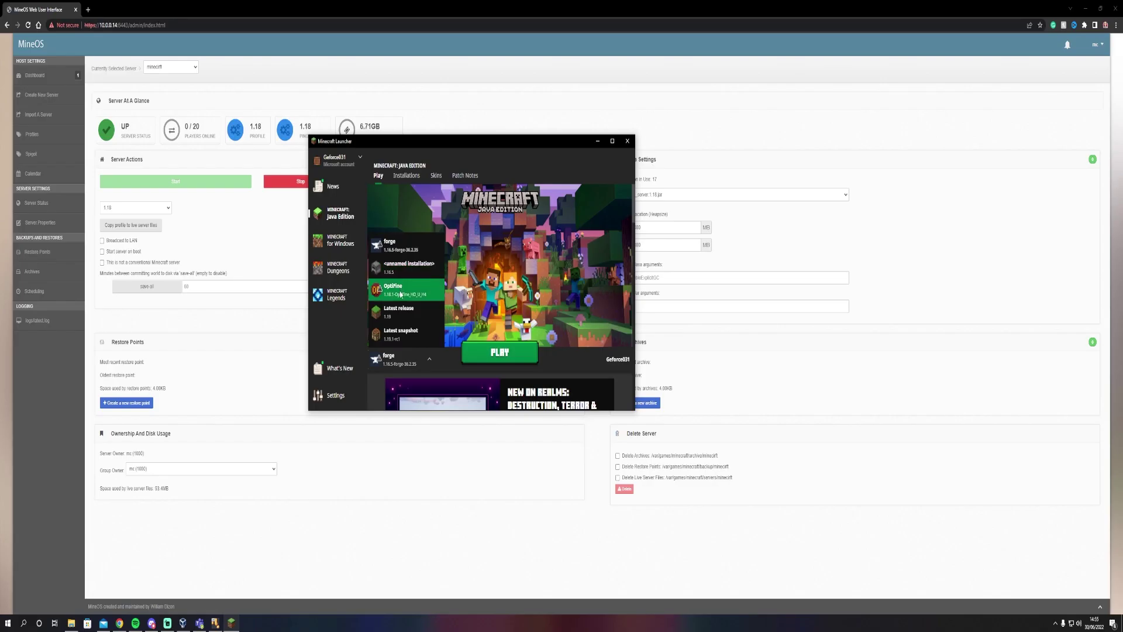
left_click(400, 295)
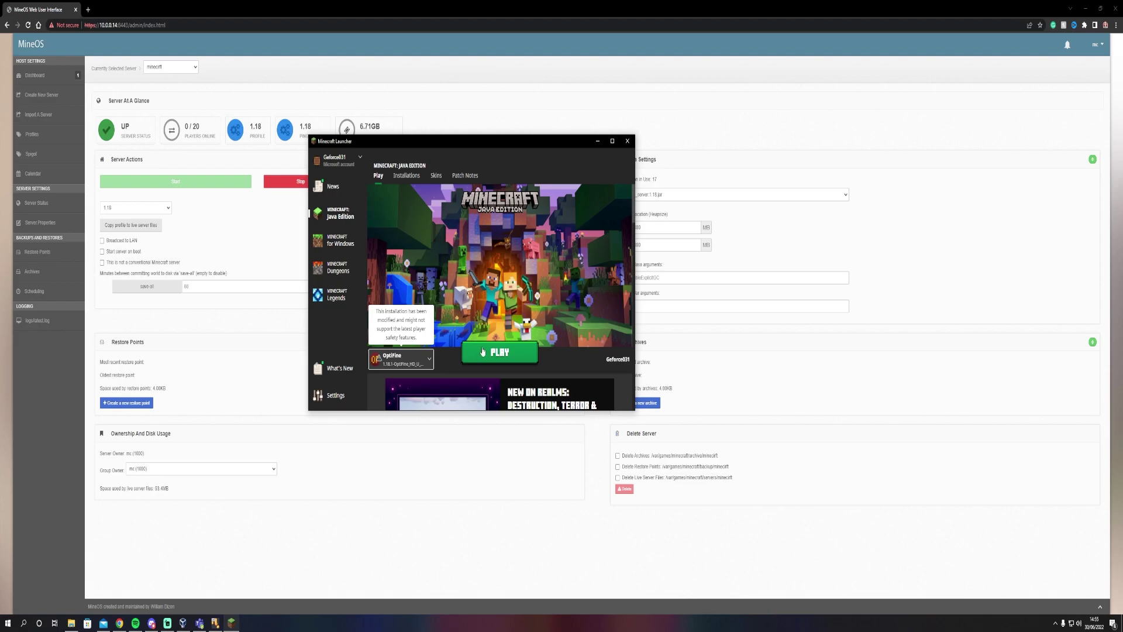
left_click(483, 348)
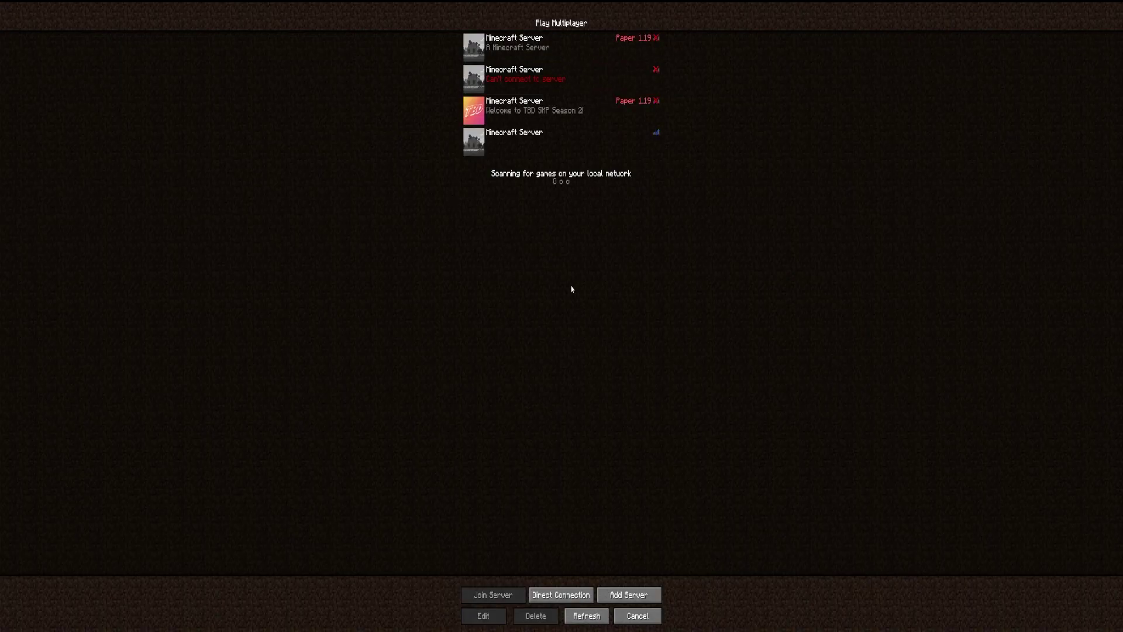
Change the last saved Minecraft Server entry's address to 10.0.0.14, then join it
left_click(531, 150)
left_click(486, 619)
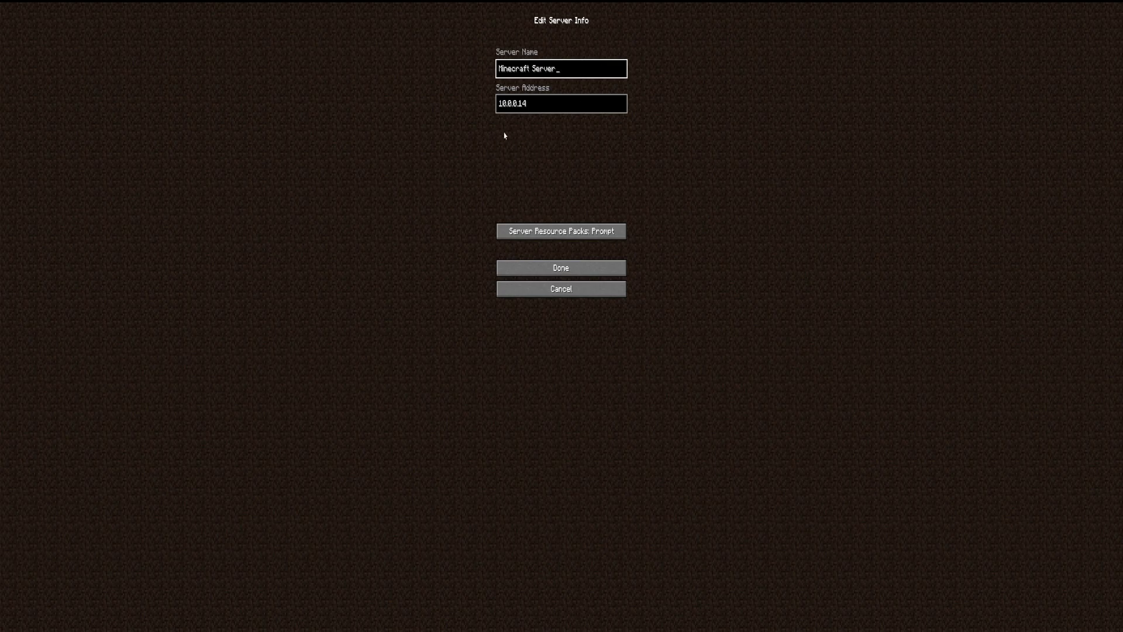
left_click(560, 270)
double_click(600, 145)
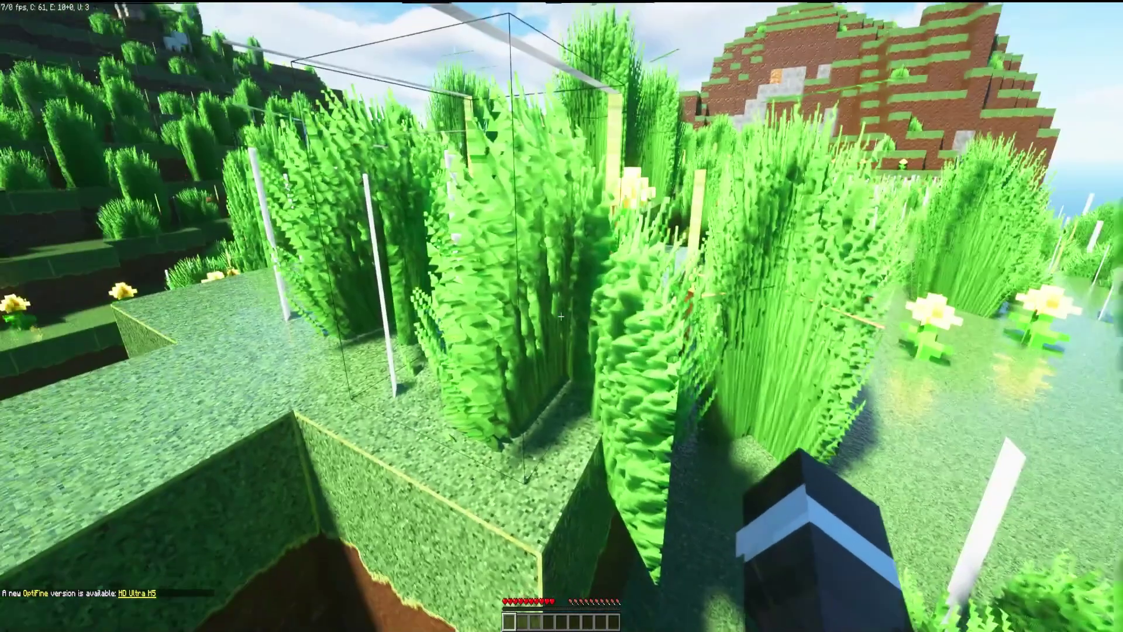
Walk across the field past the horse toward the hill and trees
key("w")
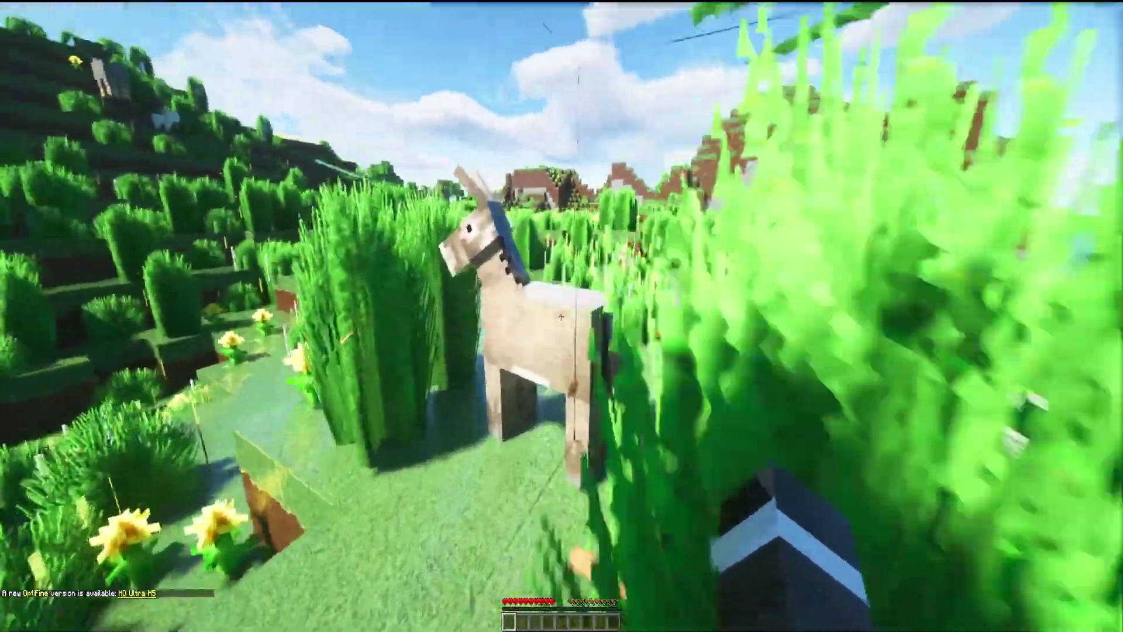
key("w")
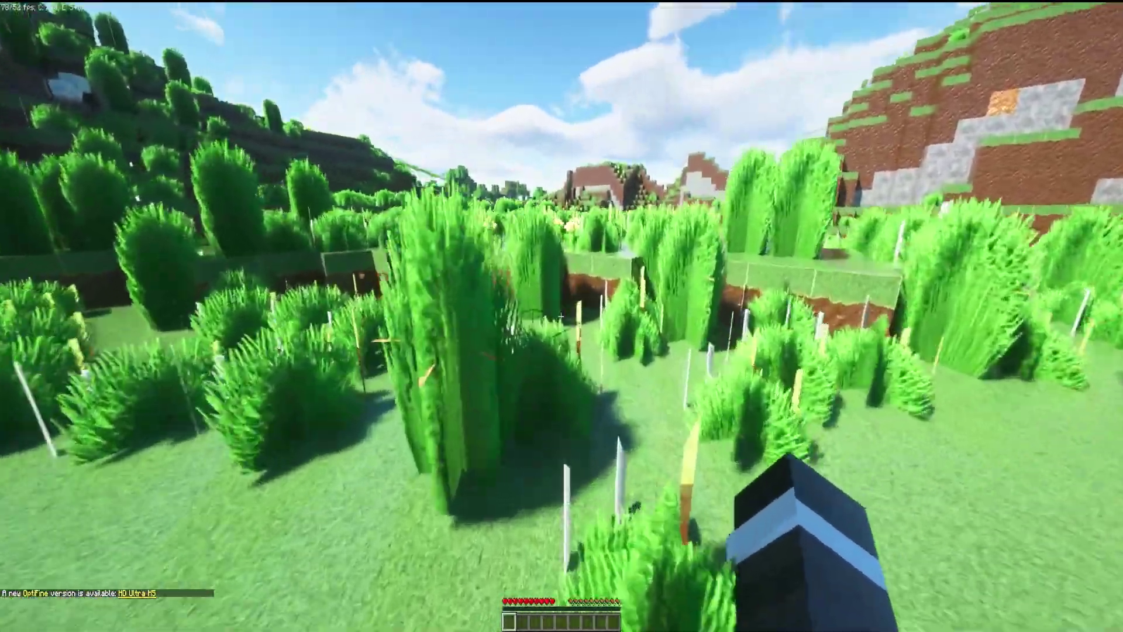
key("w")
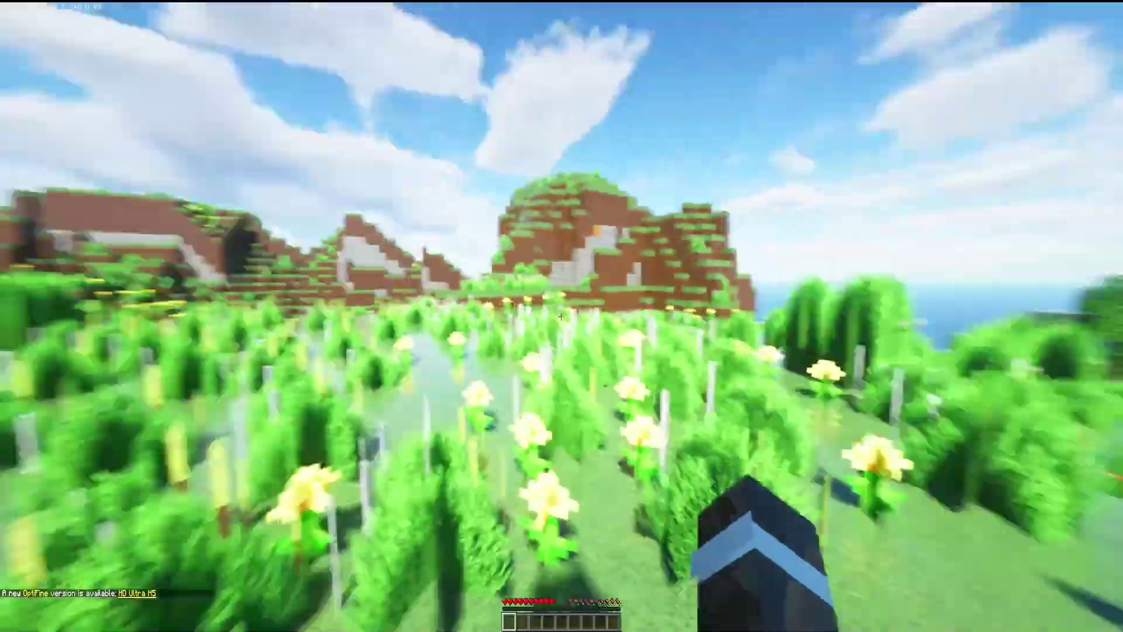
key("w")
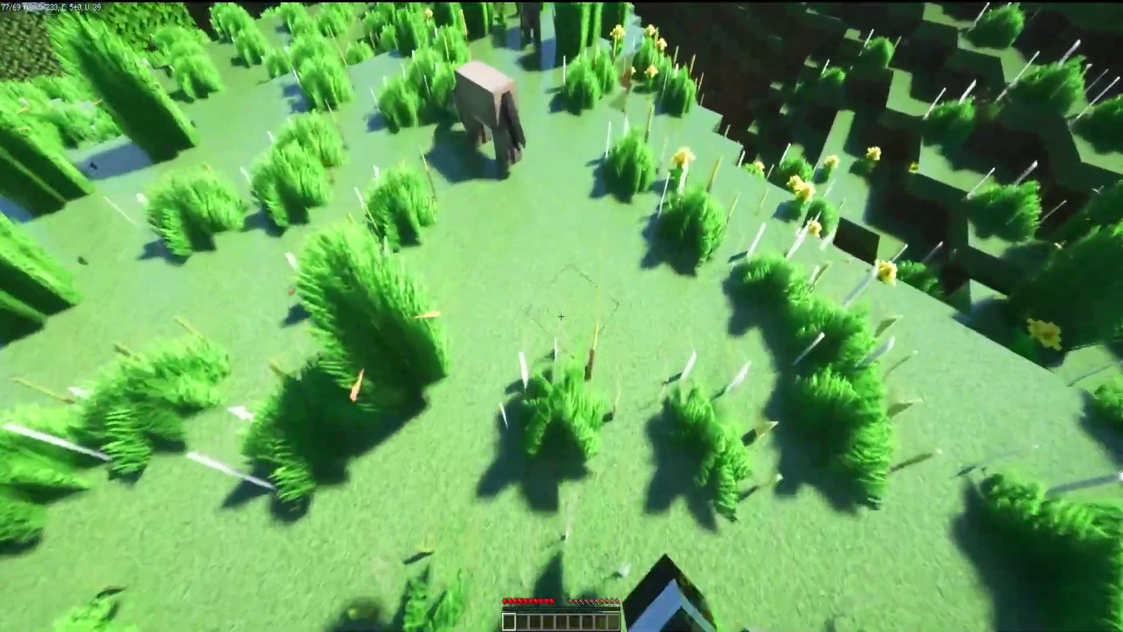
Dig two blocks down through the grass, jump out, and head toward the sea
left_click(561, 316)
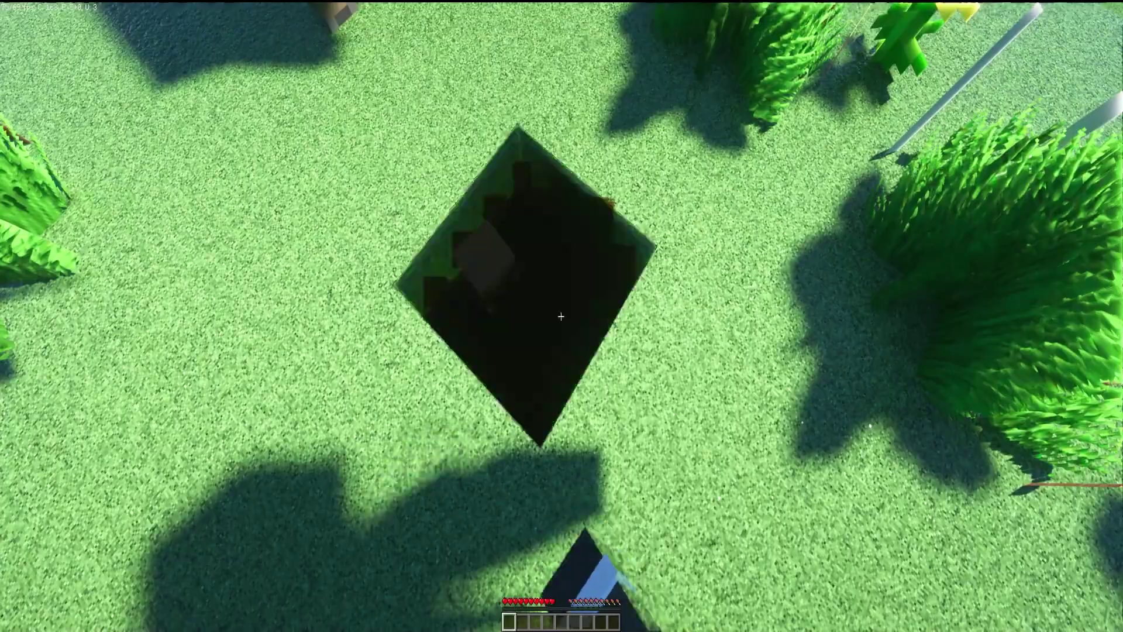
left_click(561, 316)
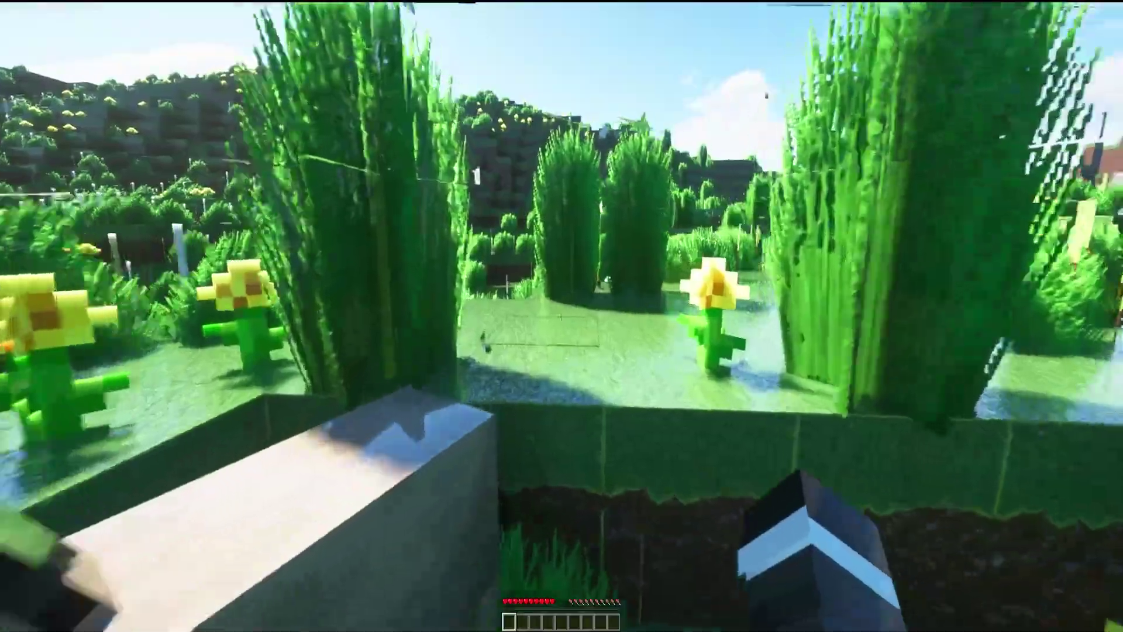
key("space")
key("w")
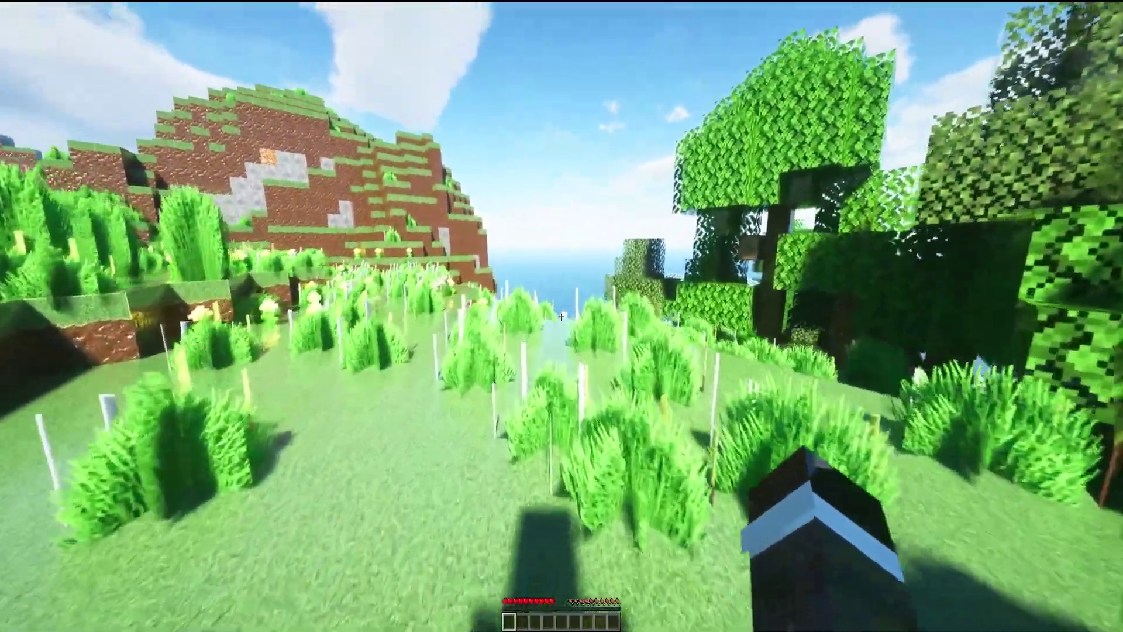